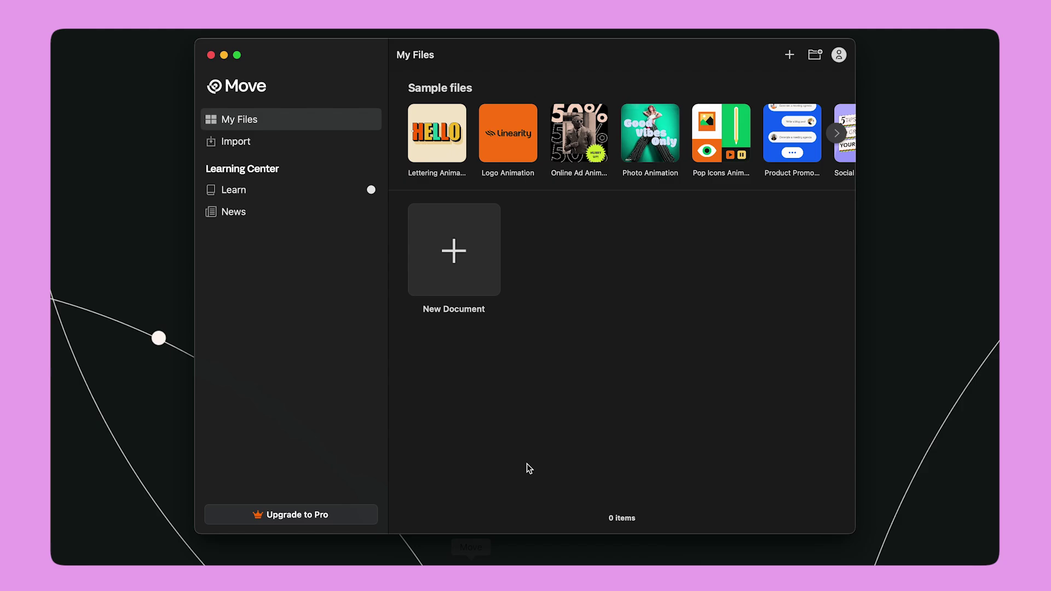
Step: Start a new blank scene at 1080p resolution and switch its setup to Import
left_click(454, 257)
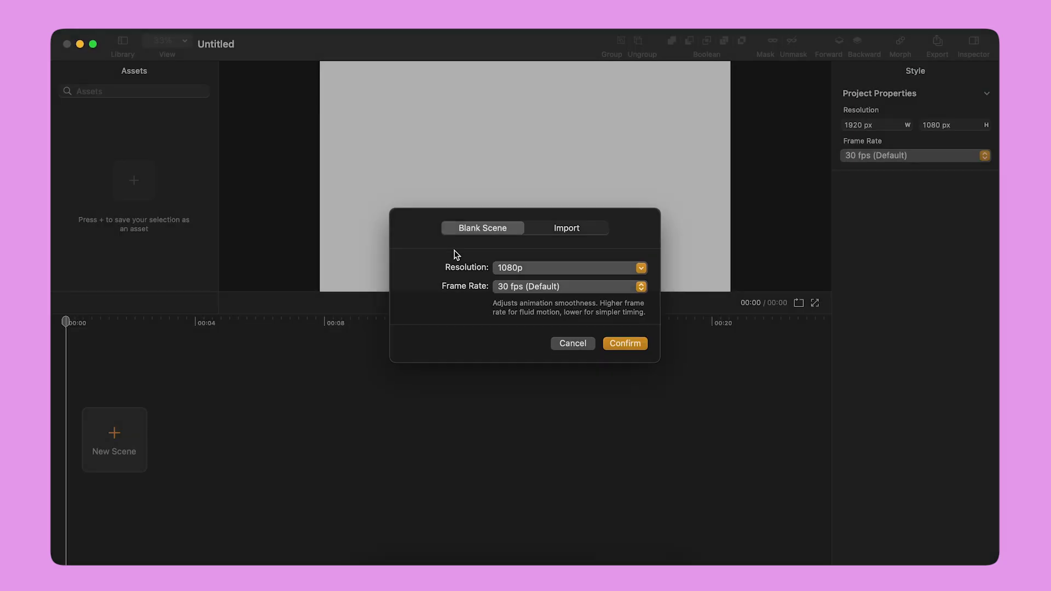
left_click(562, 283)
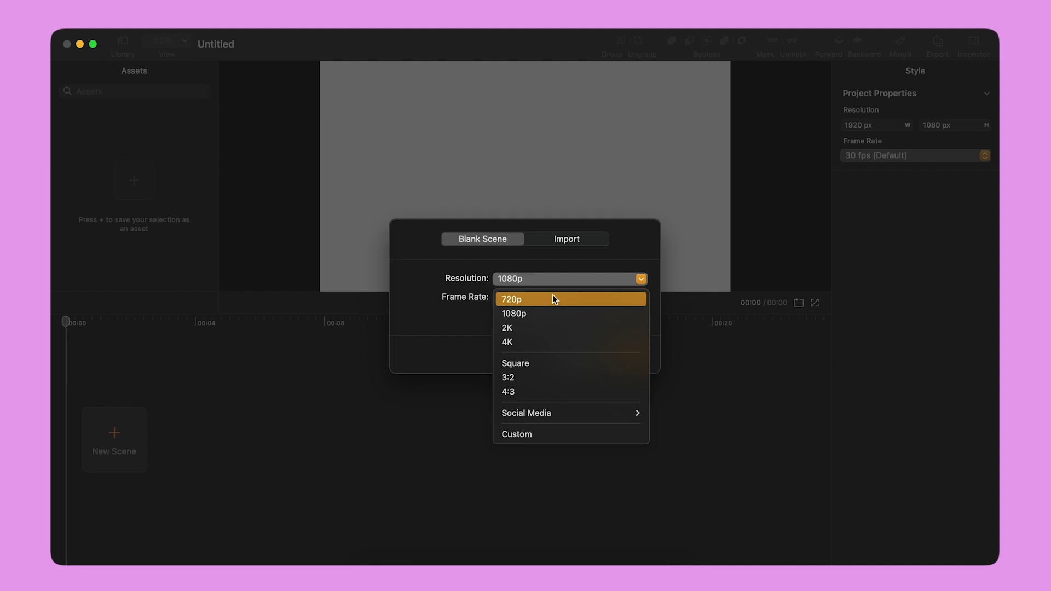
left_click(557, 279)
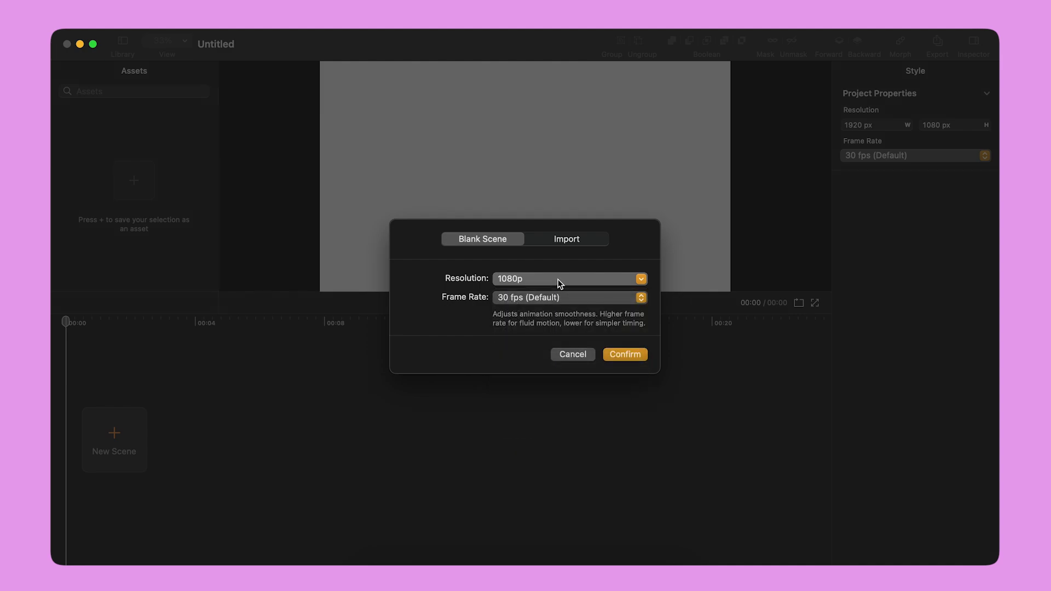
left_click(570, 242)
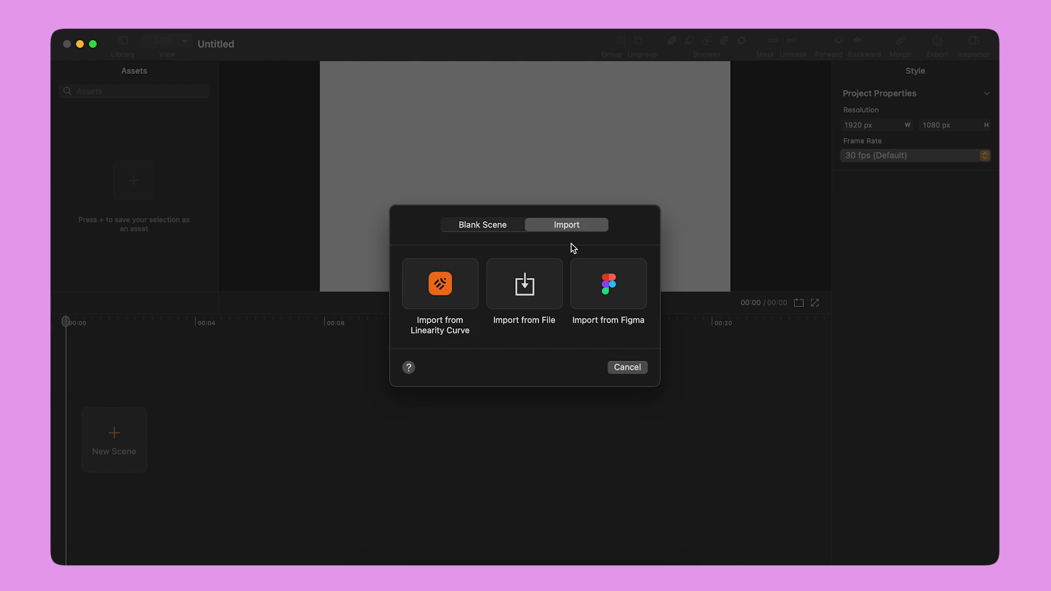
Step: Import Frame 2 of the Figma file Loading as the first scene
left_click(582, 283)
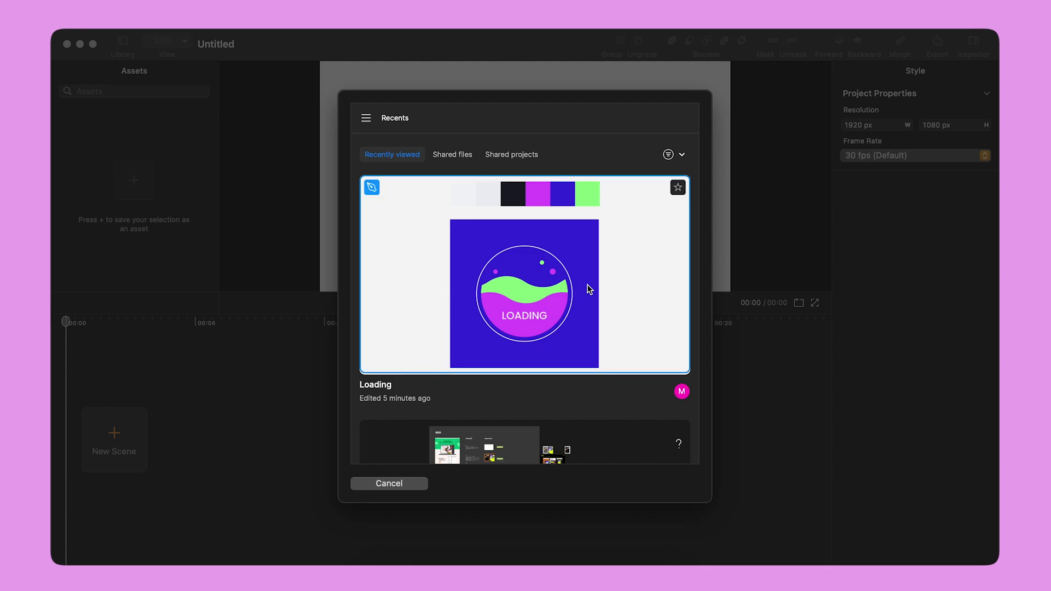
left_click(589, 289)
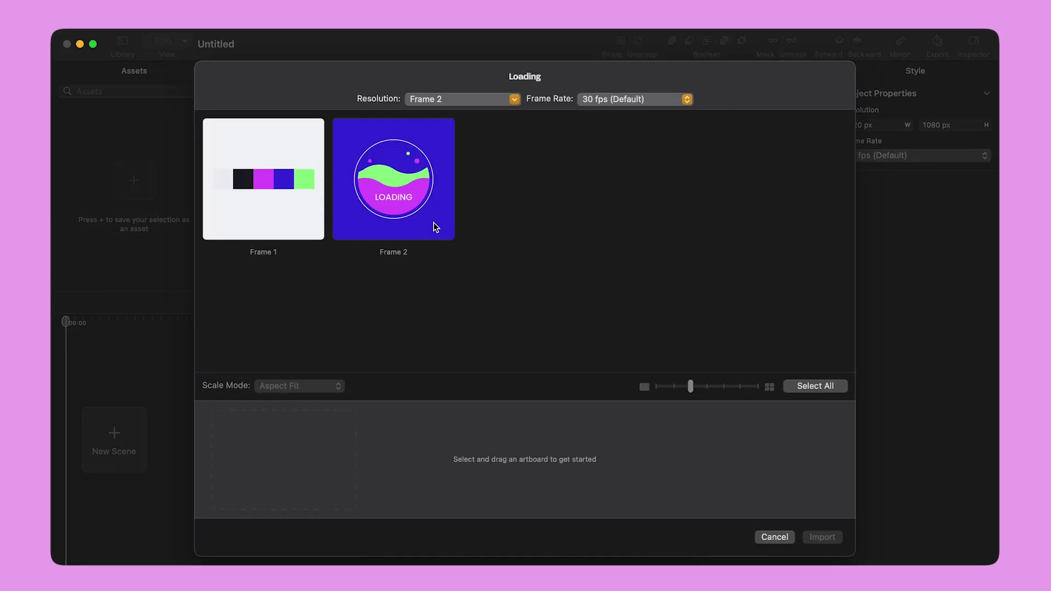
left_click_drag(435, 227, 315, 495)
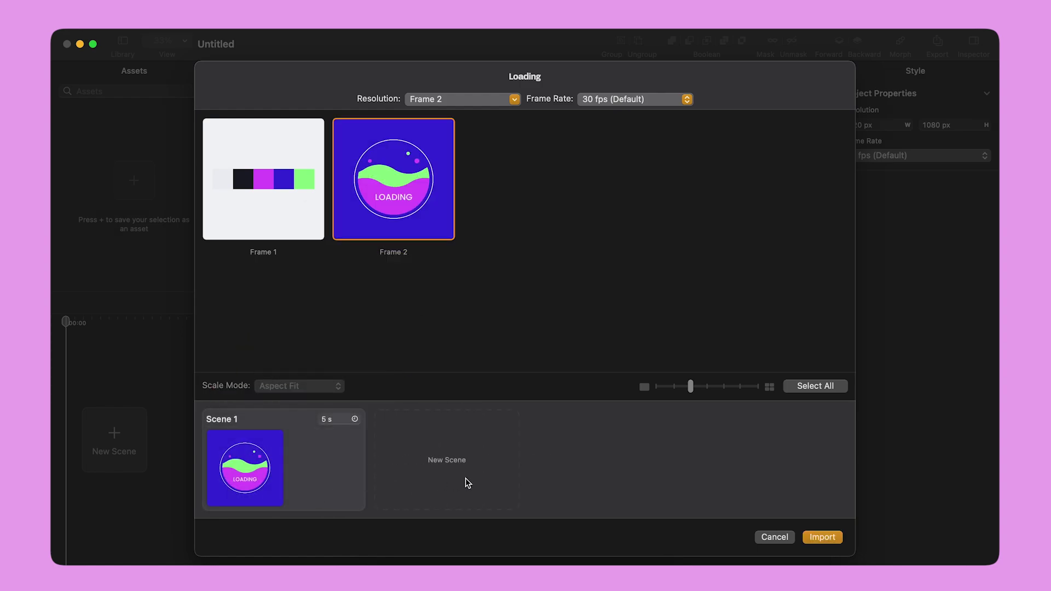
left_click(816, 537)
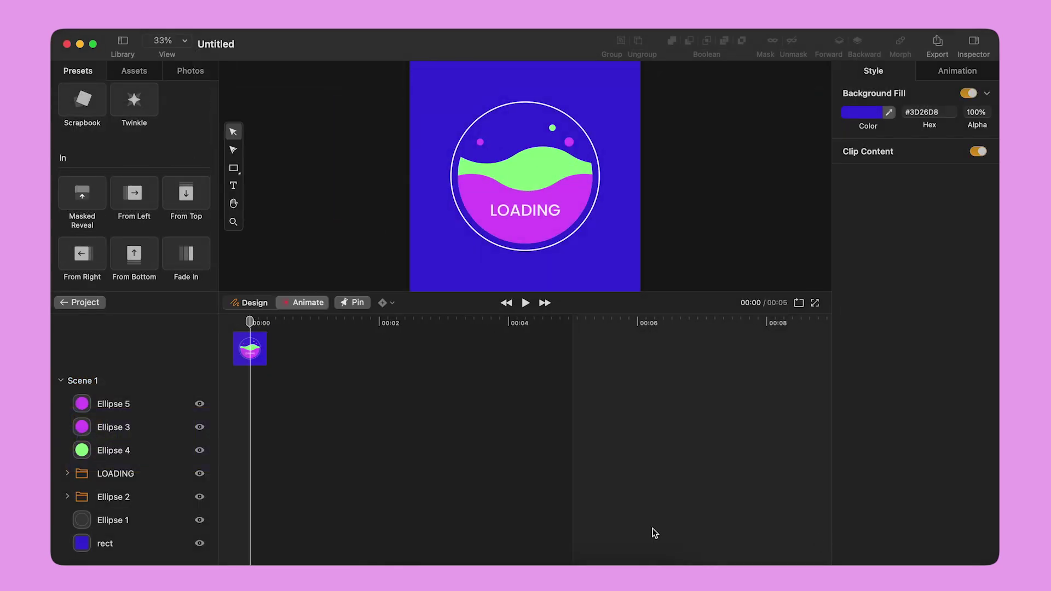
Step: At 00:05, drag the purple and green waves sideways to set their end positions, then preview playback
left_click(573, 322)
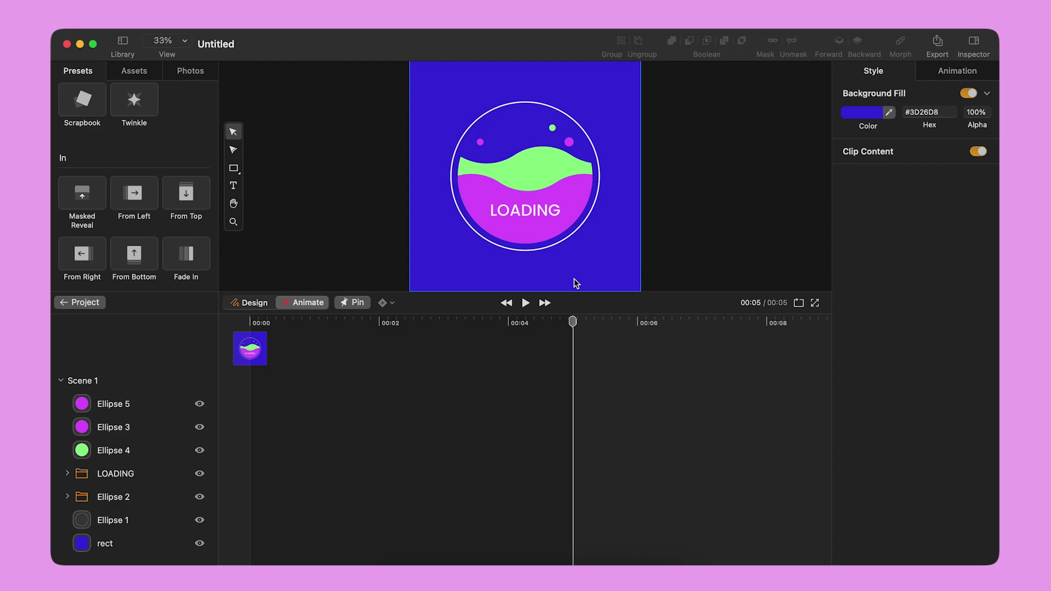
left_click(568, 202)
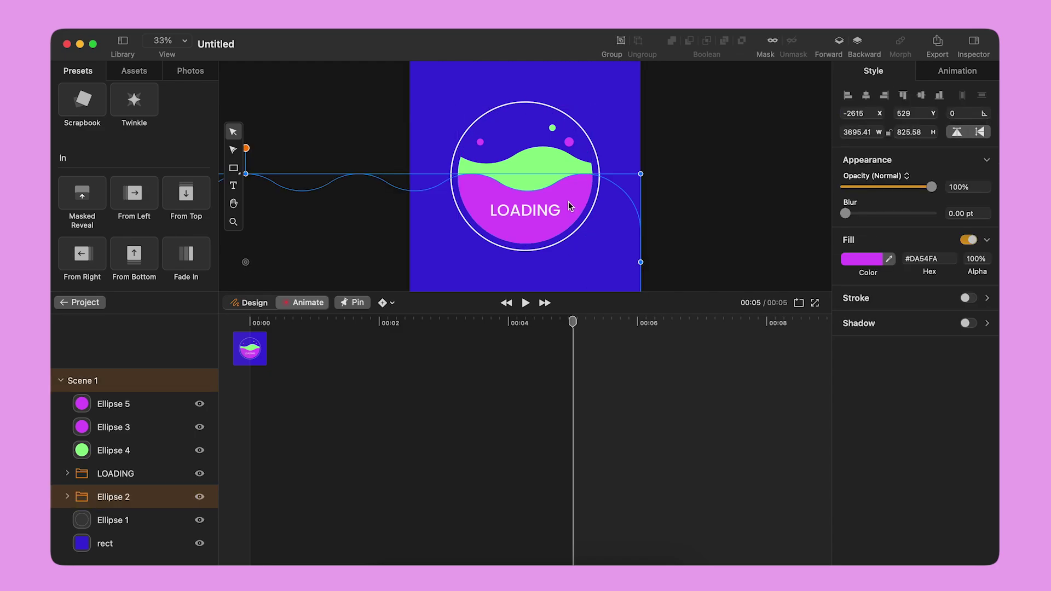
left_click_drag(568, 201, 777, 218)
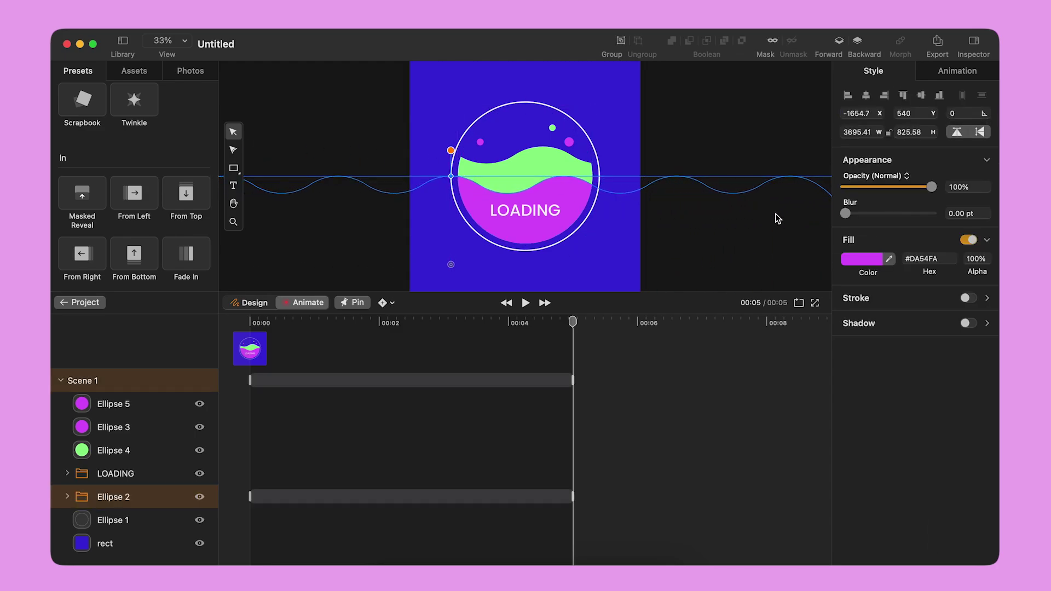
left_click(531, 158)
left_click_drag(547, 157, 380, 166)
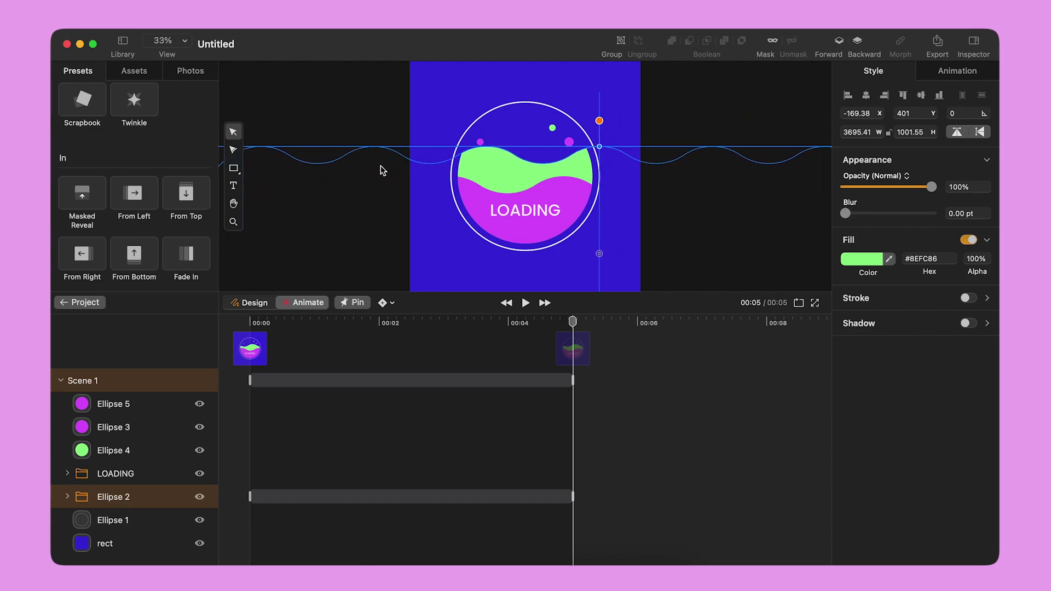
left_click(252, 322)
left_click(525, 302)
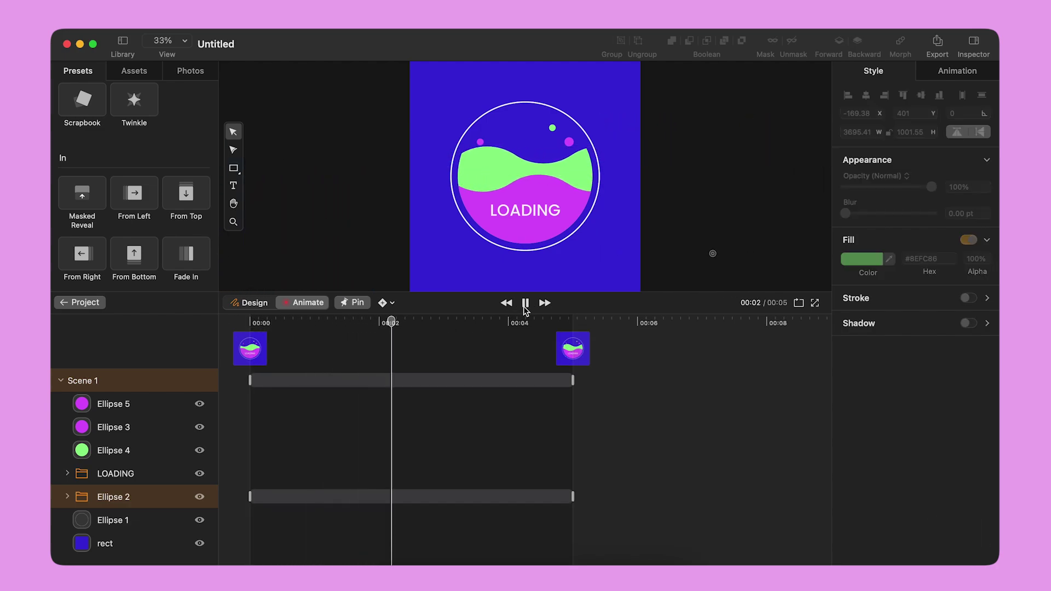
Step: Expand Ellipse 2 and select both wave layers' Position animation tracks
left_click(67, 496)
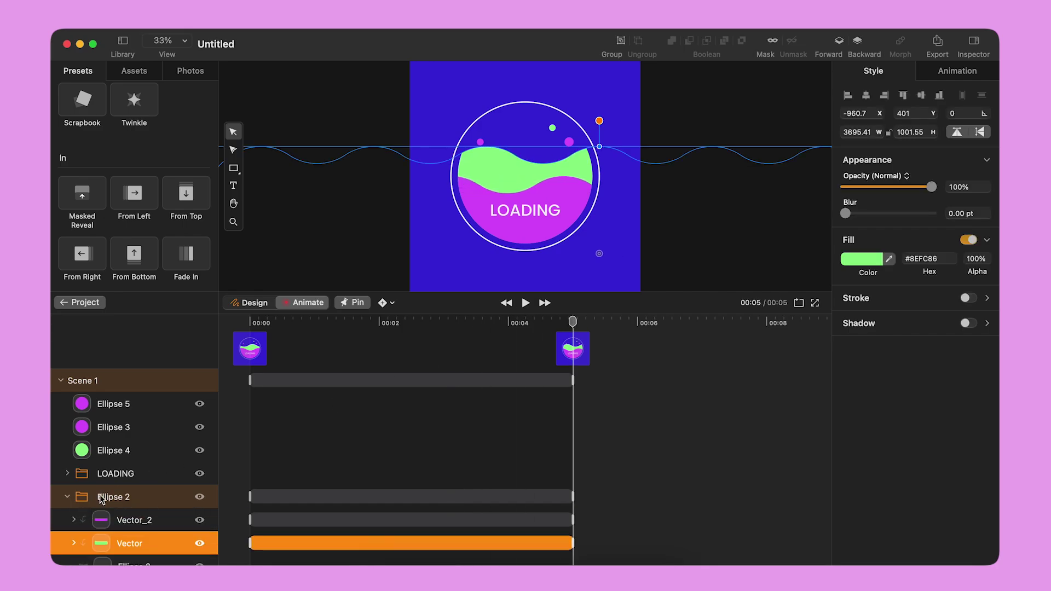
scroll(100, 499, "down", 2)
left_click(73, 482)
left_click(74, 528)
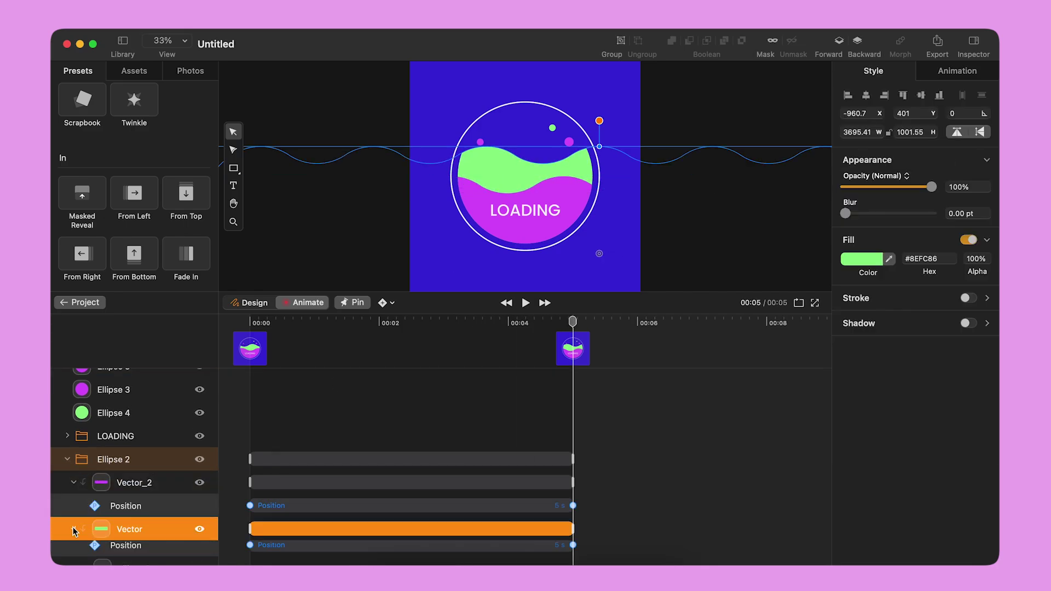
scroll(73, 529, "down", 2)
left_click(126, 464)
left_click(126, 510, "shift")
Step: Set the Position timing to Linear and replay the animation from the start
left_click(963, 208)
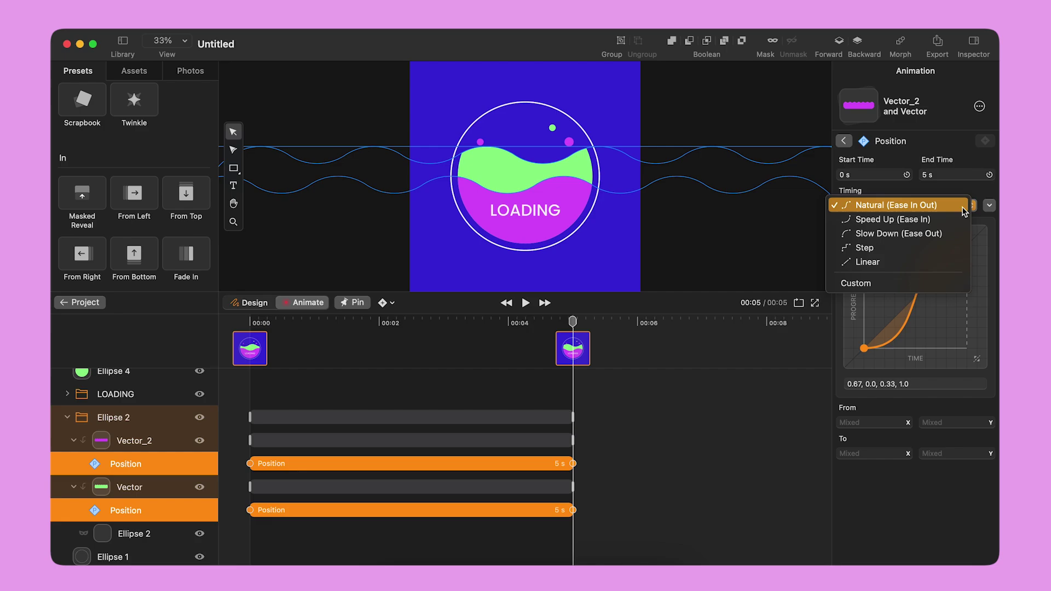
left_click(914, 260)
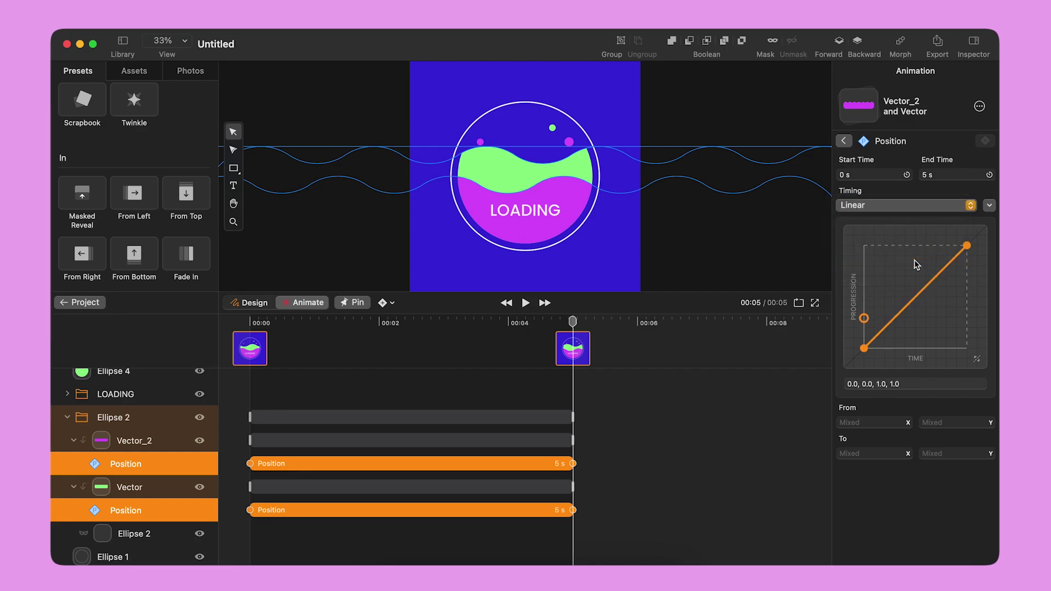
left_click(251, 322)
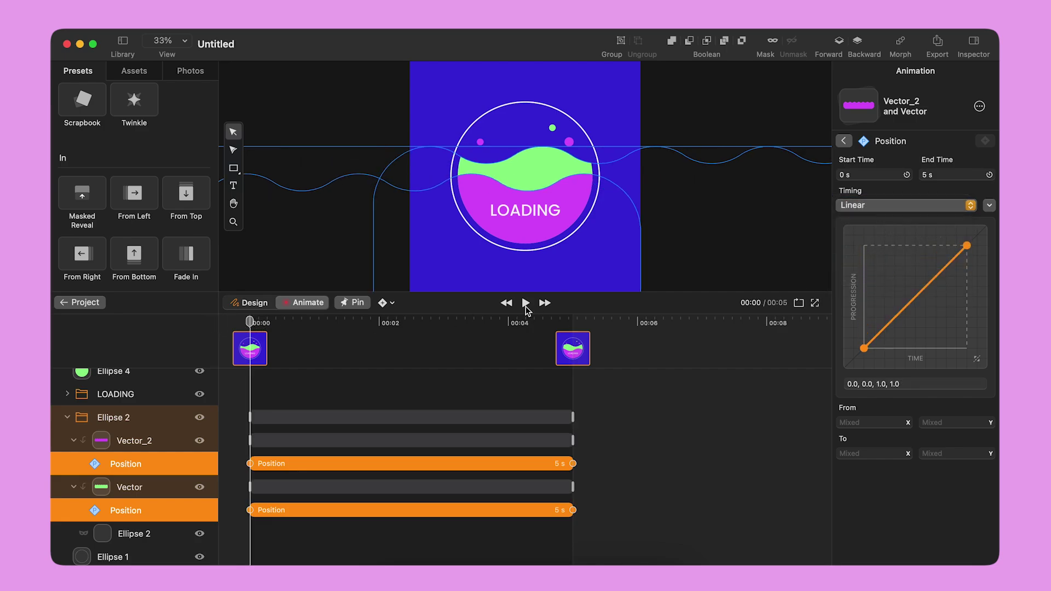
left_click(525, 303)
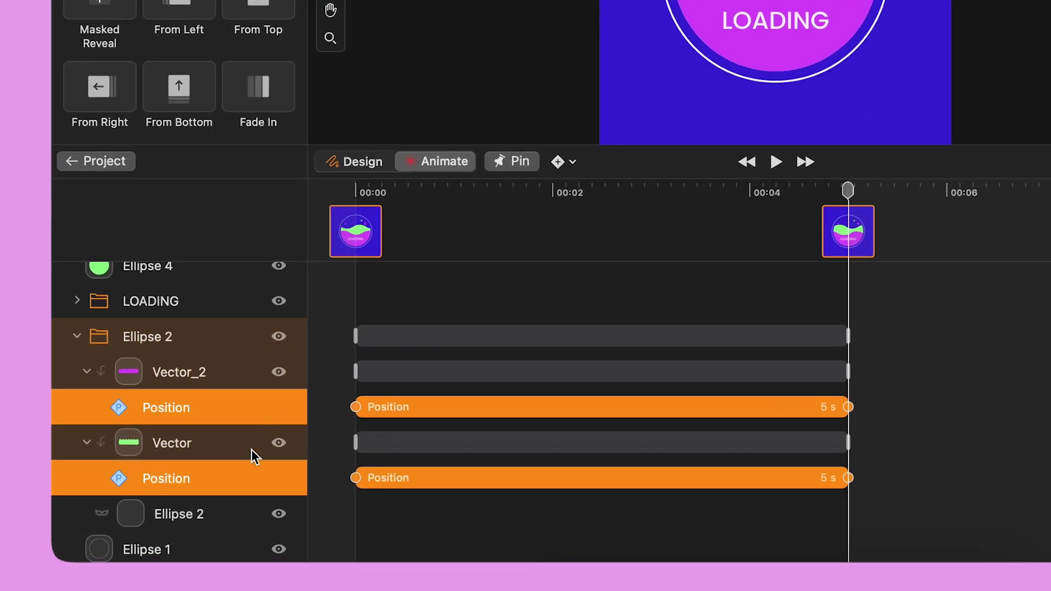
Step: Group the Vector and Vector_2 wave layers each into their own group inside Ellipse 2
left_click(160, 528)
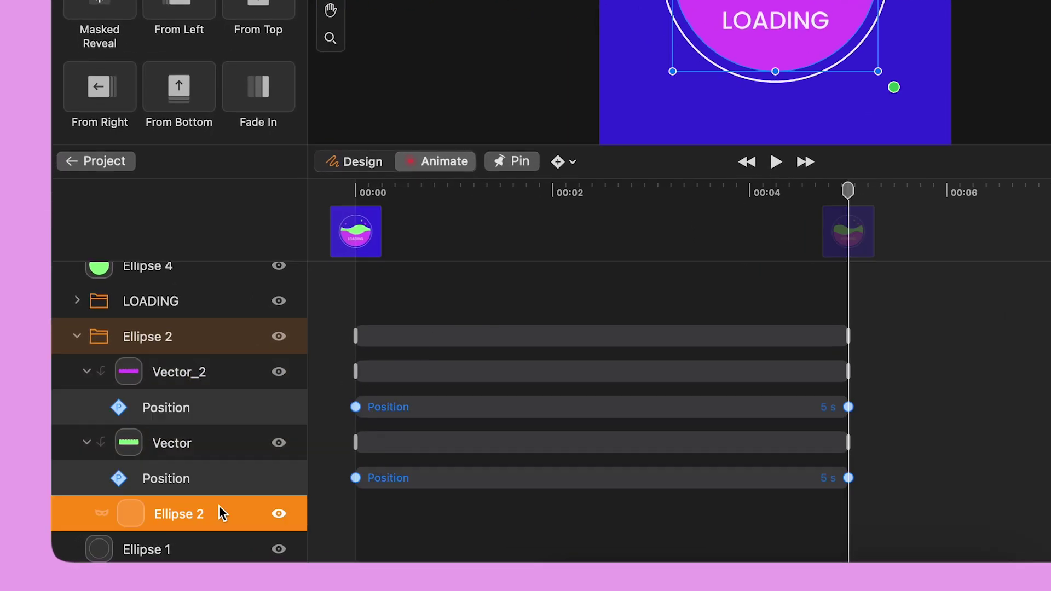
right_click(199, 444)
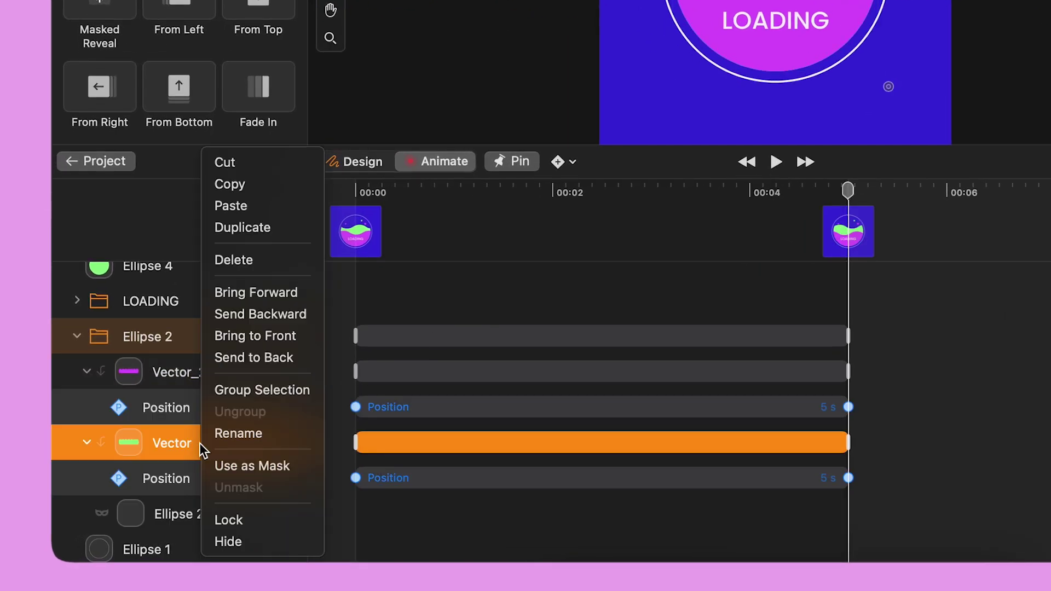
left_click(234, 388)
right_click(169, 378)
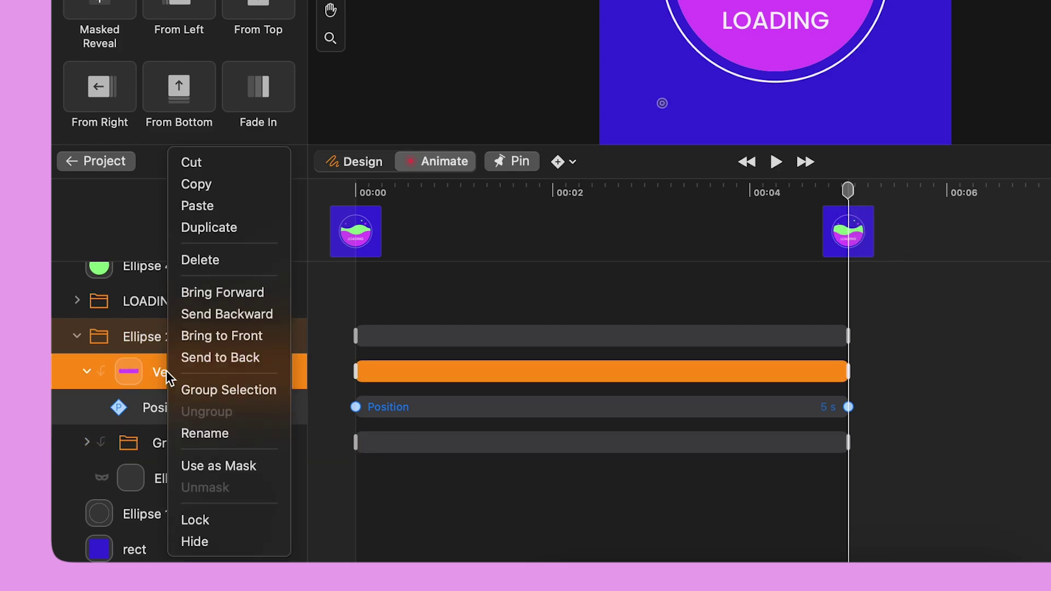
left_click(203, 392)
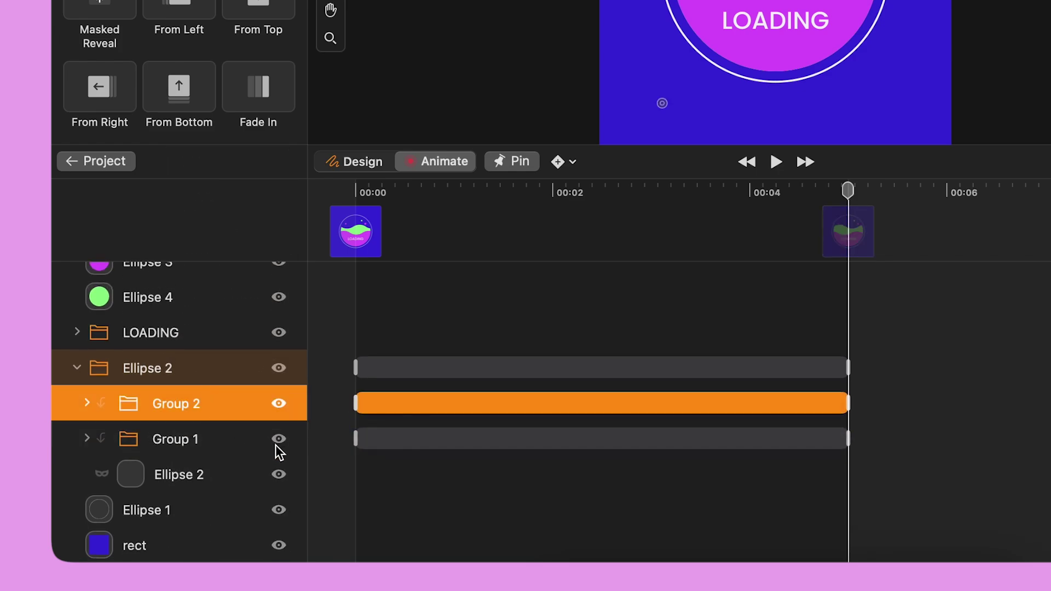
Step: Rewind to 00:00, pin the scene's states, and move the second pin to 00:02
left_click_drag(467, 187, 319, 189)
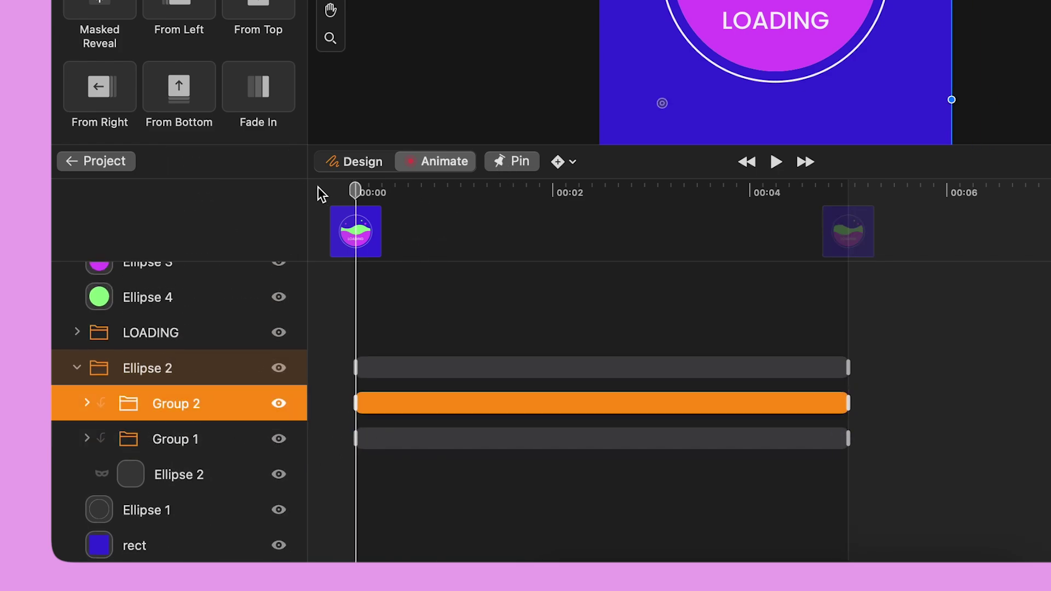
left_click(524, 166)
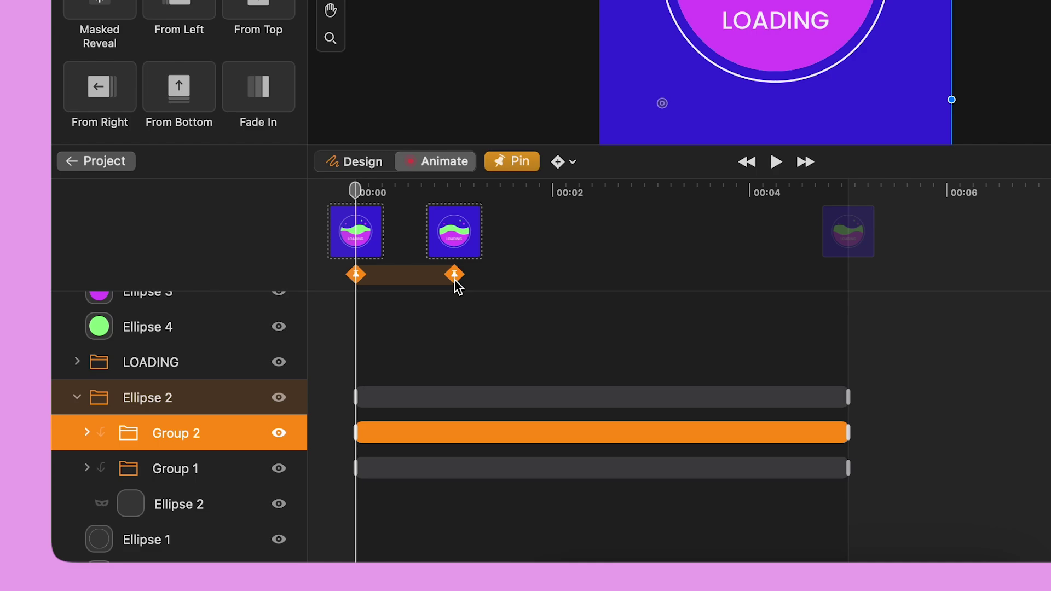
left_click_drag(455, 280, 552, 282)
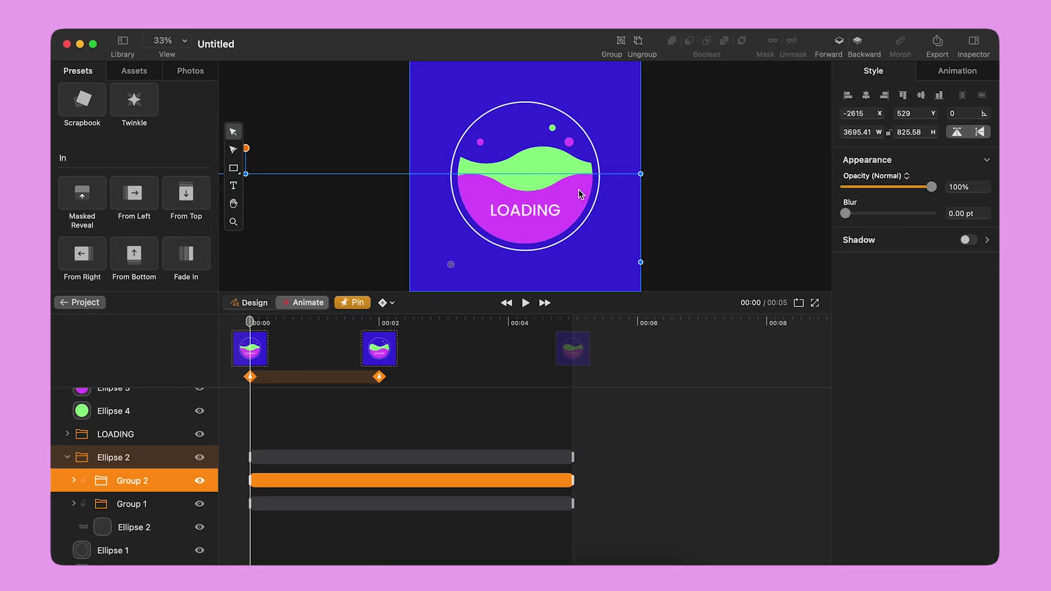
left_click(563, 175)
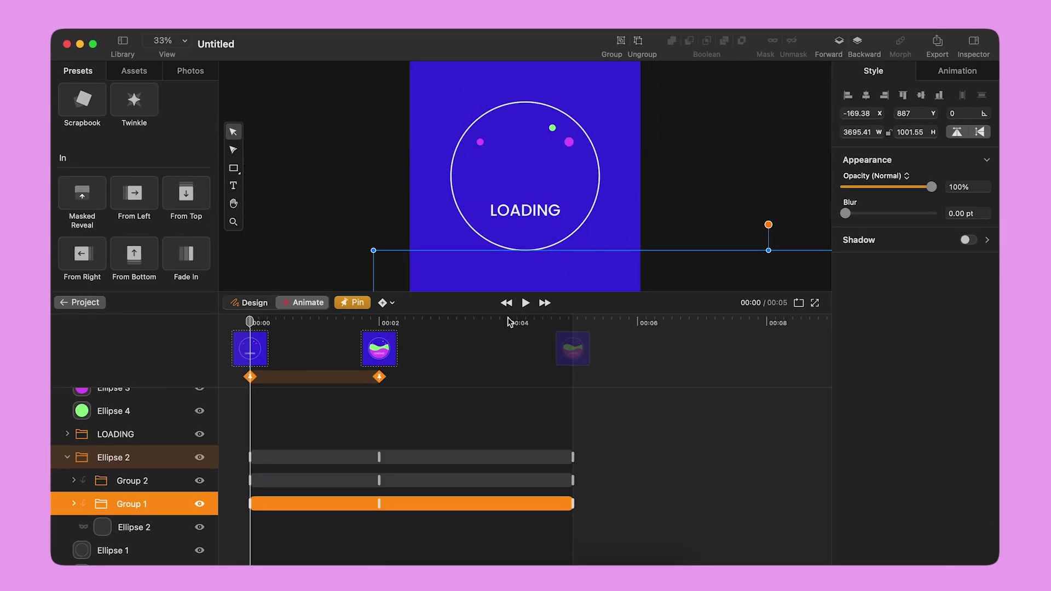
left_click(525, 303)
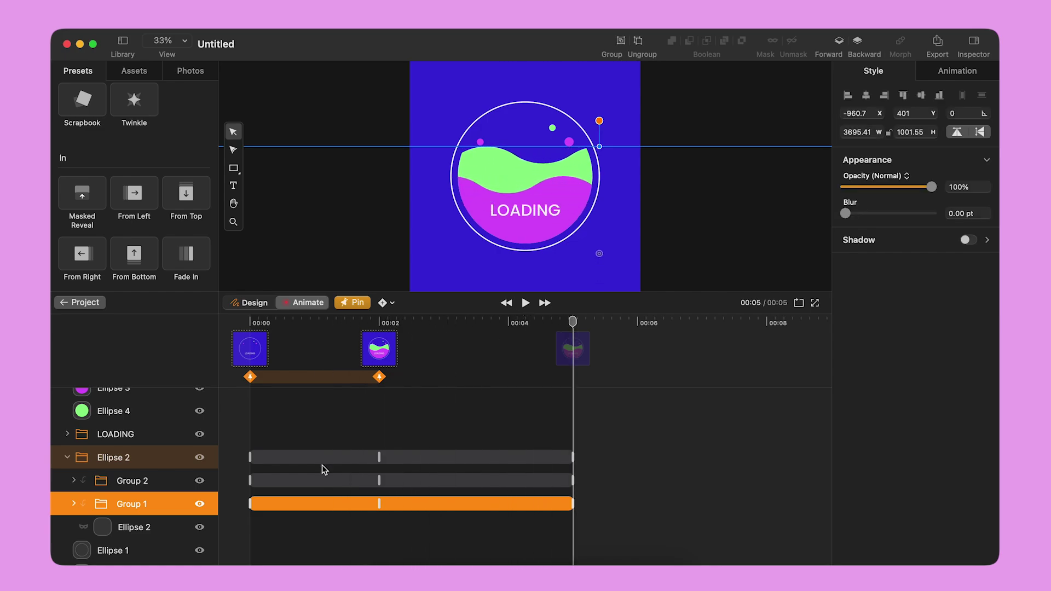
Step: Shift Group 2's timeline bar slightly later than Group 1 and play it back
left_click(310, 481)
left_click_drag(308, 485, 321, 481)
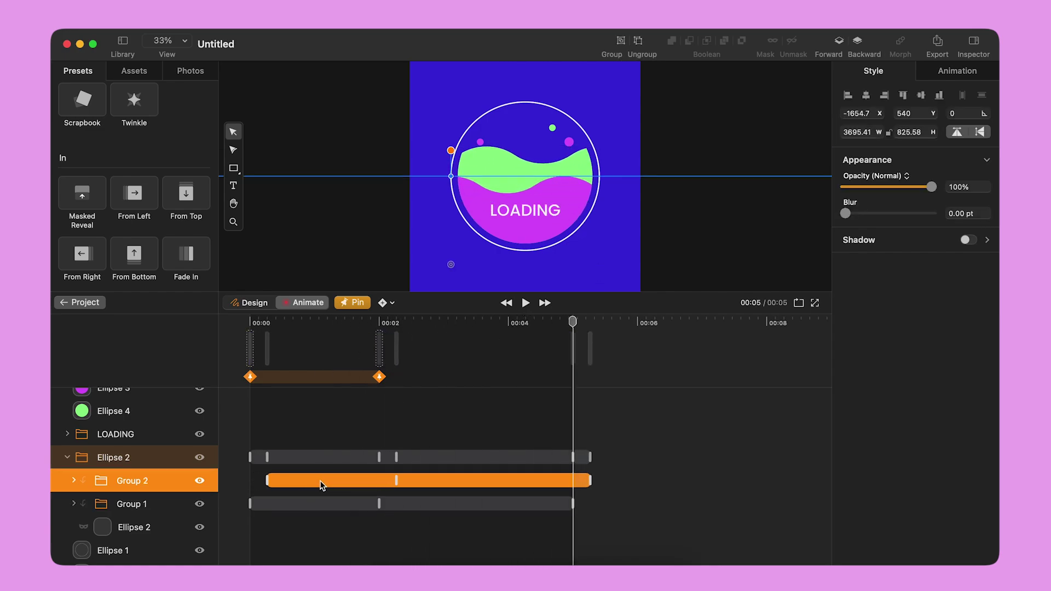
key("space")
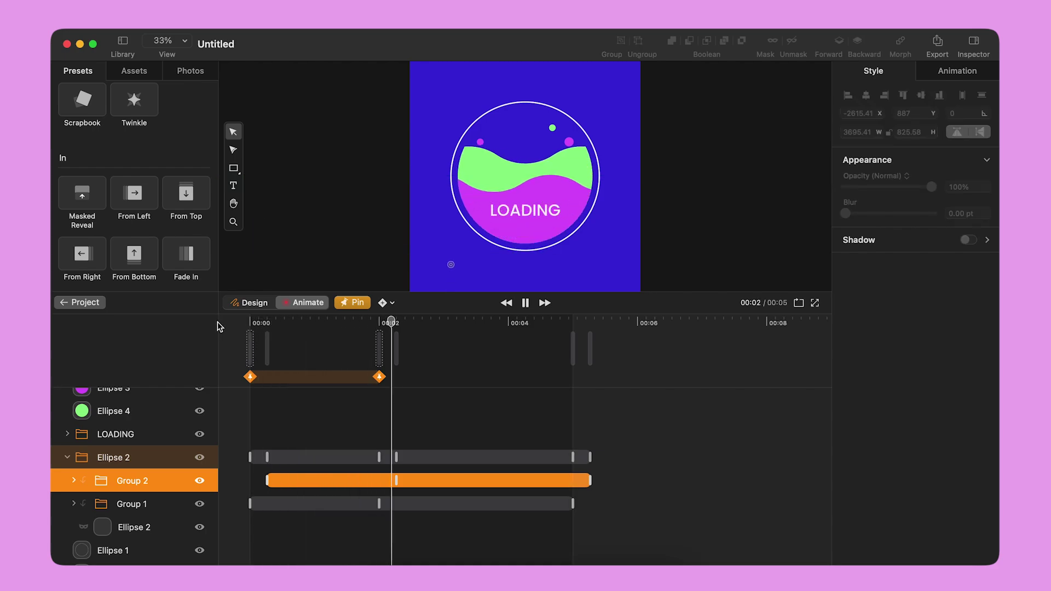
Step: In Pin mode, centre the purple and green dots on the canvas
left_click(269, 328)
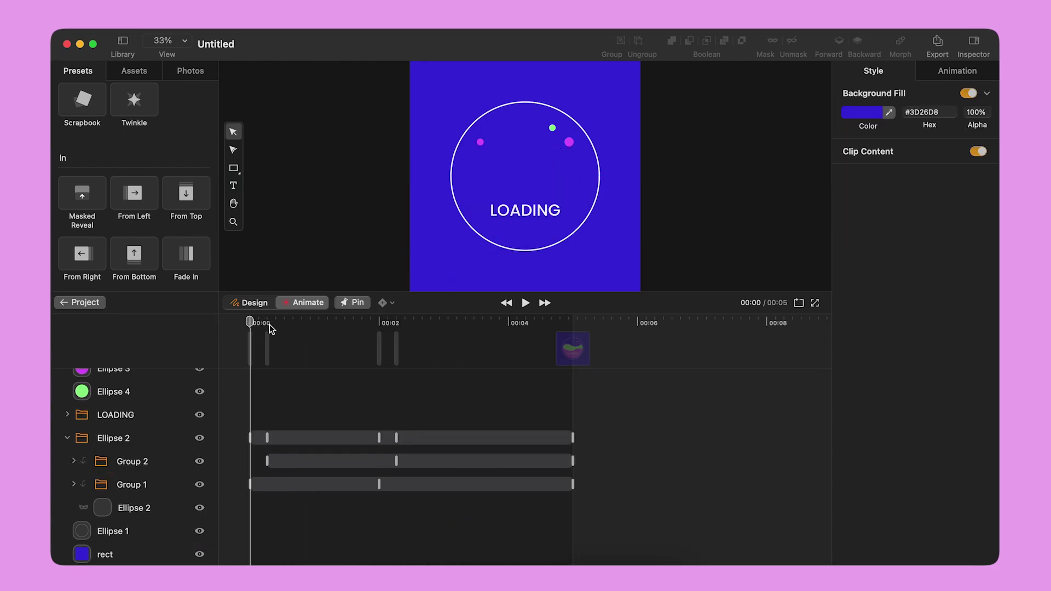
left_click(354, 304)
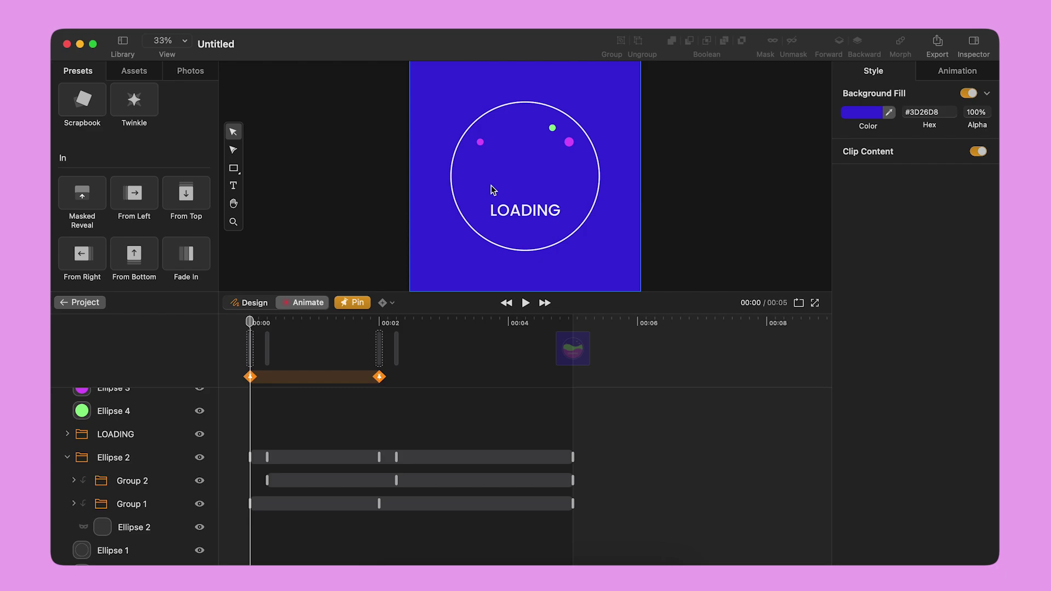
left_click(480, 142)
left_click(867, 96)
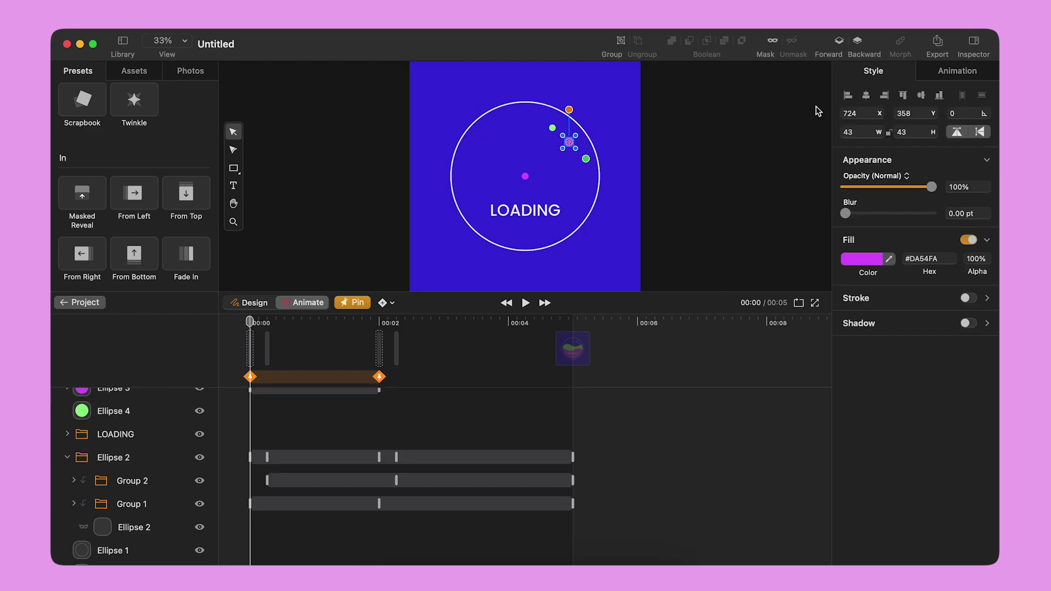
key("Tab")
left_click(865, 95)
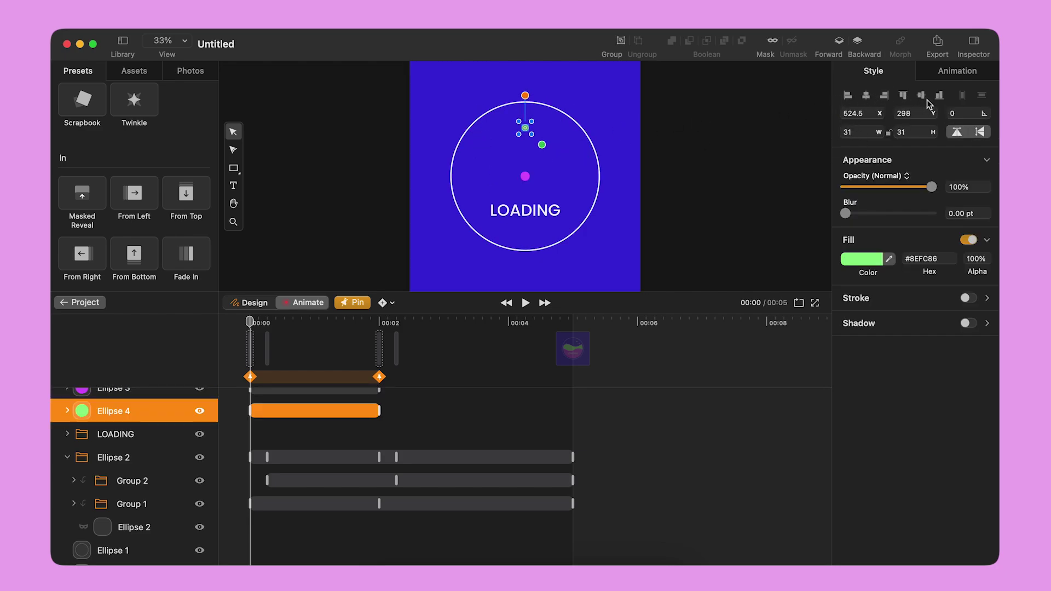
left_click(920, 96)
Step: Set Ellipse 3, 4 and 5 opacity to 0% and move the 00:02 keyframes to about 00:01.5
scroll(251, 426, "up", 3)
left_click(115, 423)
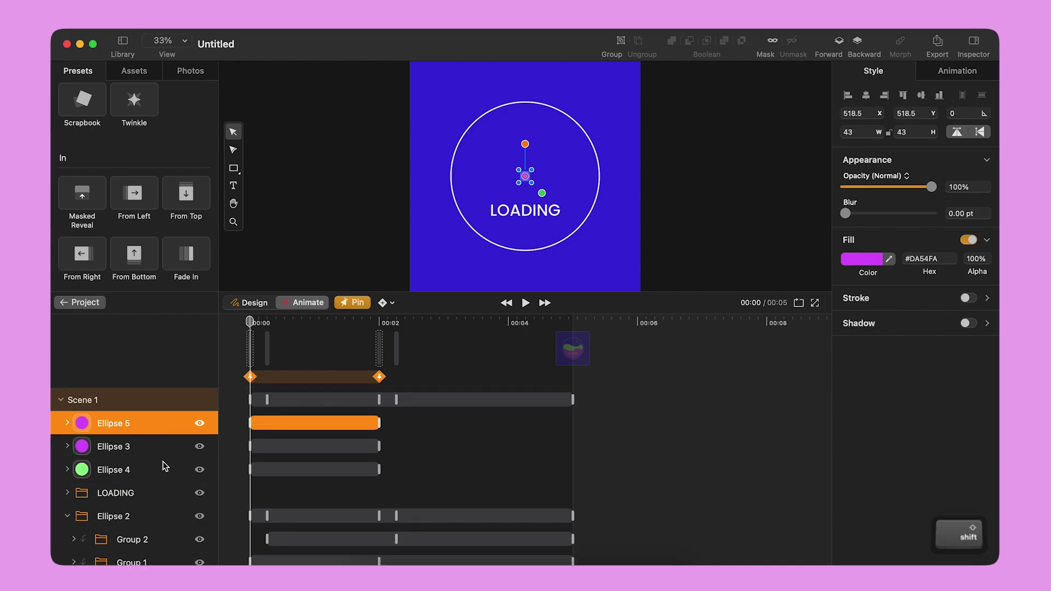
left_click(131, 470, "shift")
key("0")
left_click(439, 453)
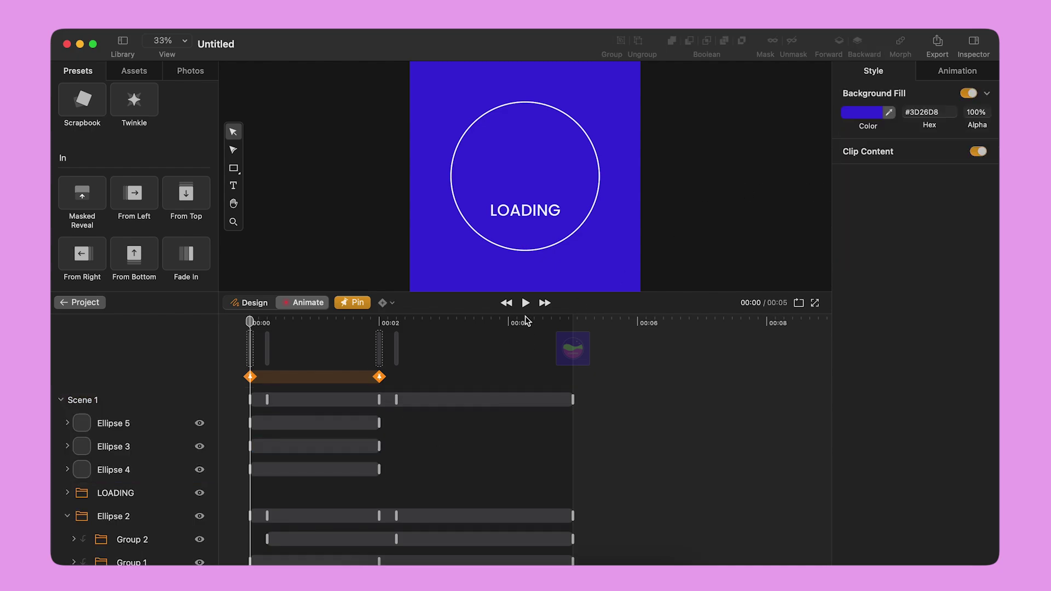
left_click(526, 303)
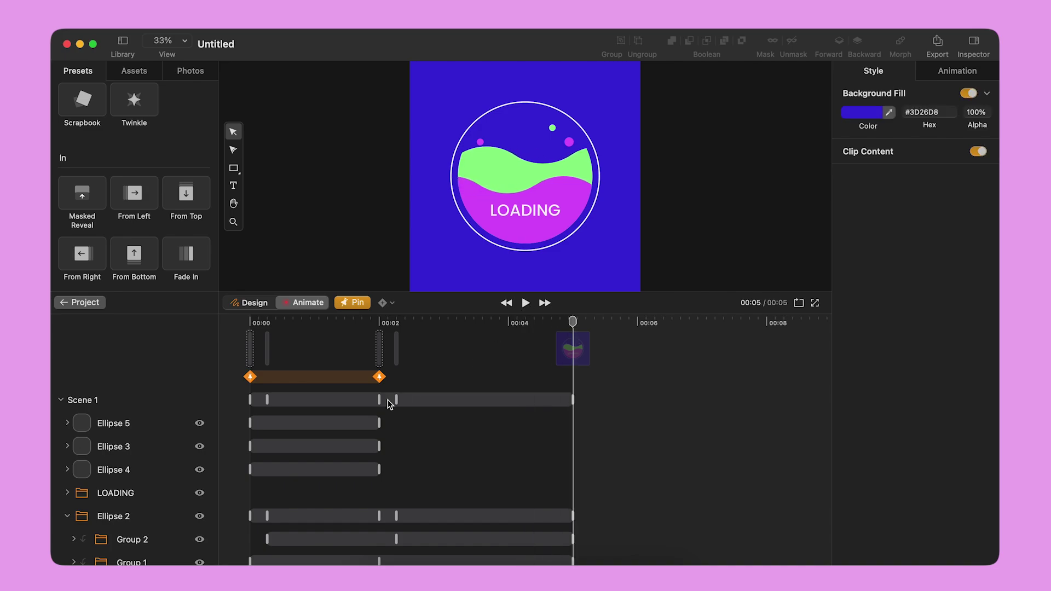
left_click_drag(381, 404, 344, 401)
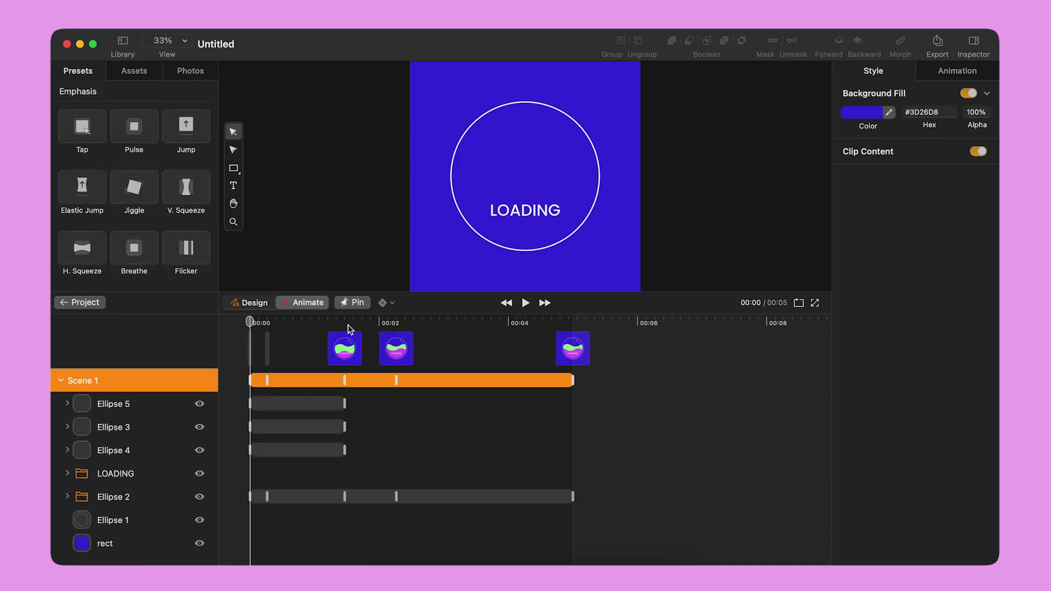
Step: At 00:02, apply the Masked Reveal In preset to the LOADING text and preview it
left_click(365, 323)
left_click_drag(365, 323, 397, 323)
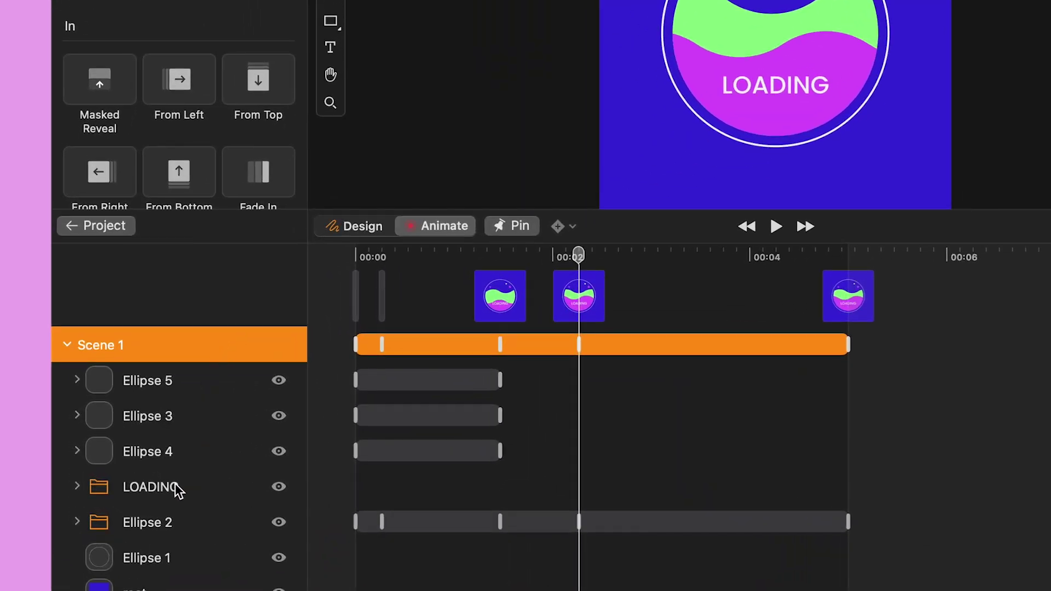
left_click(132, 473)
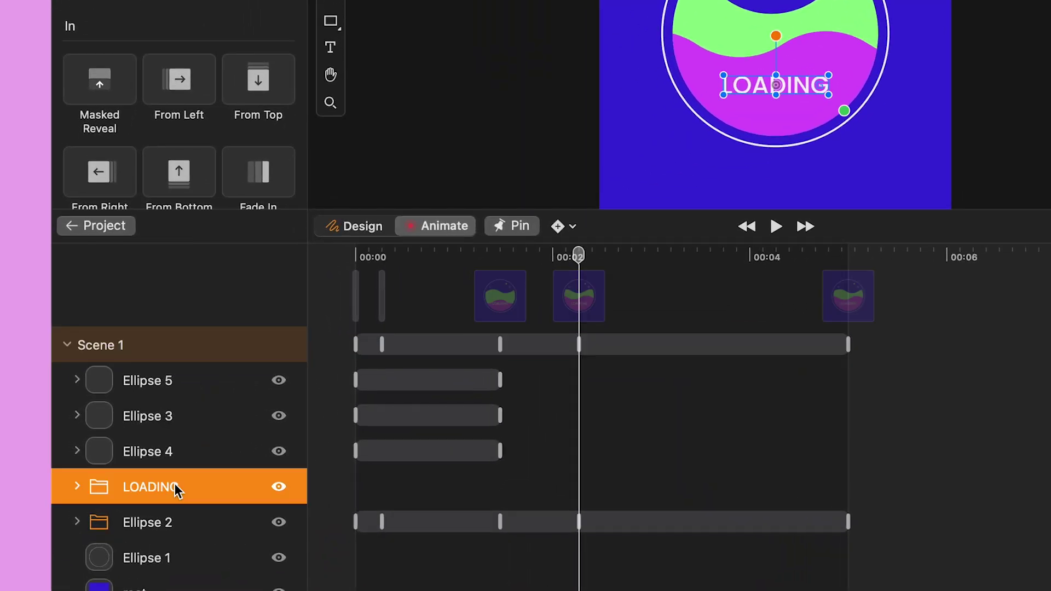
left_click(99, 79)
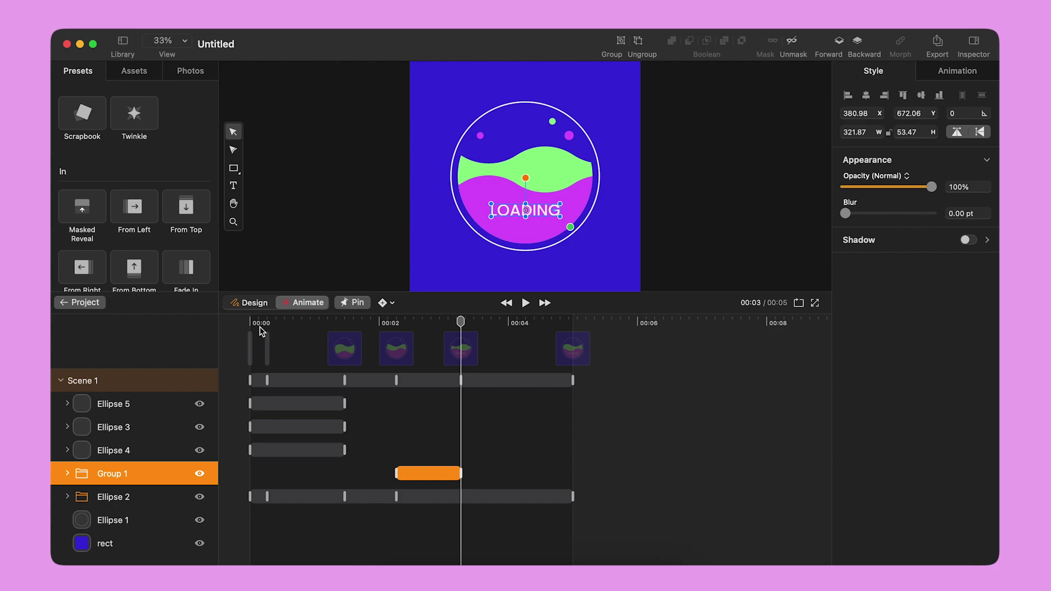
left_click(526, 305)
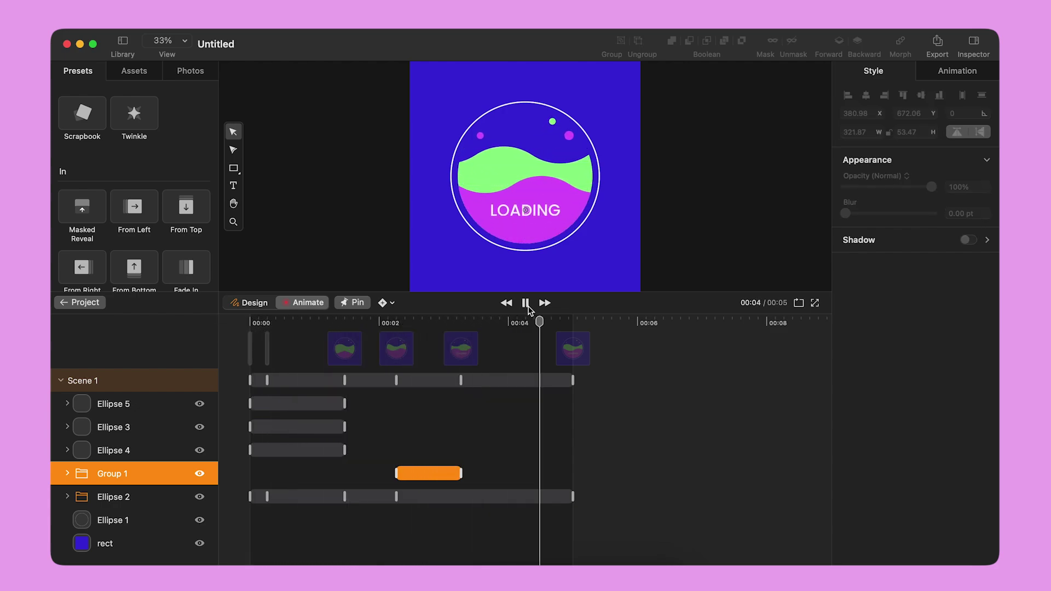
left_click(660, 531)
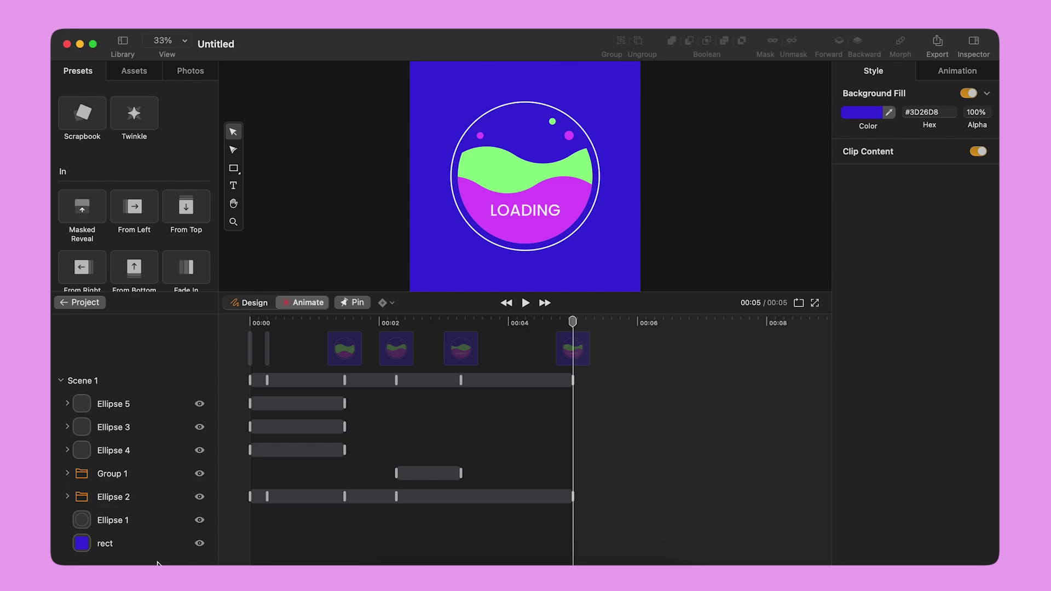
Step: Delete the blue background rectangle and switch off the Background Fill toggle
left_click(111, 548)
key("BackSpace")
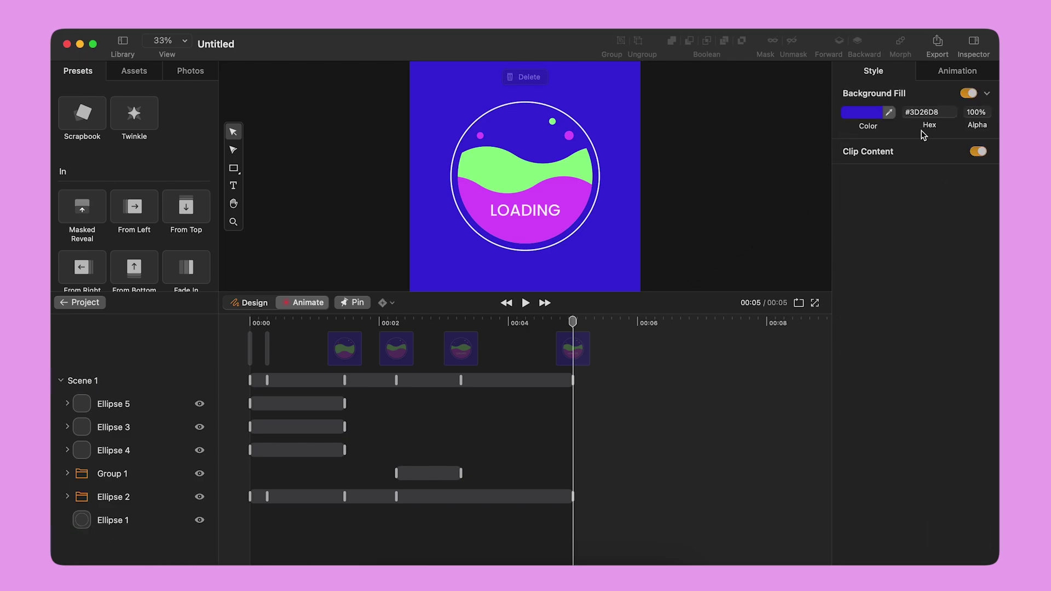
left_click(967, 93)
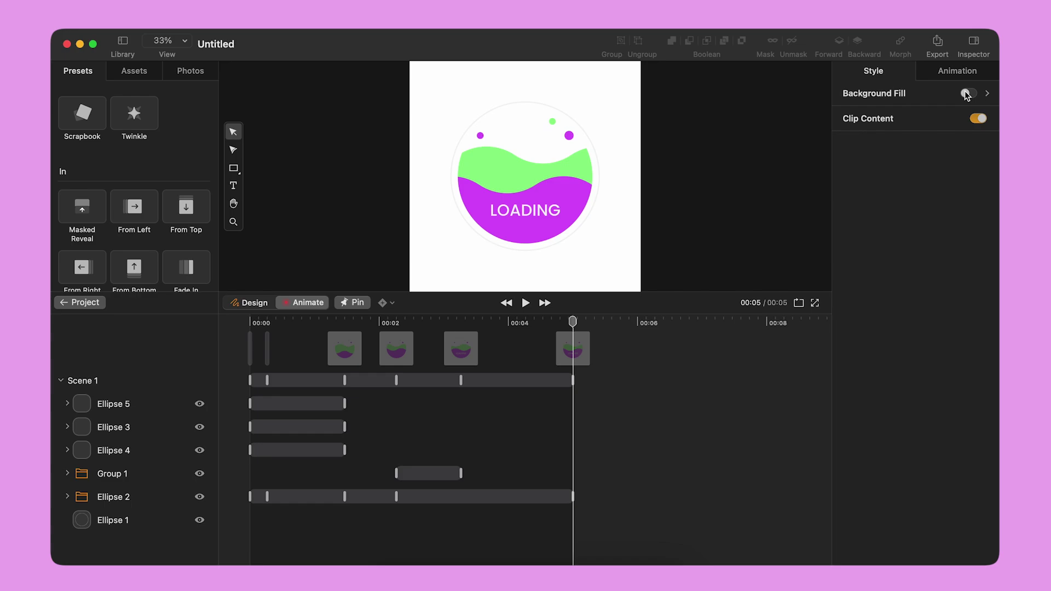
left_click(967, 93)
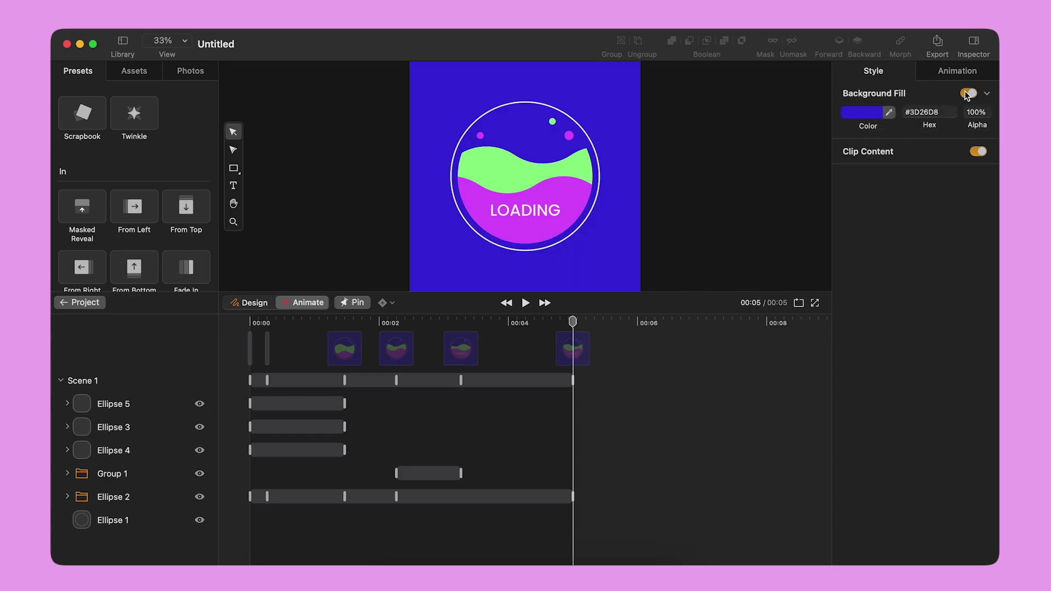
left_click(967, 93)
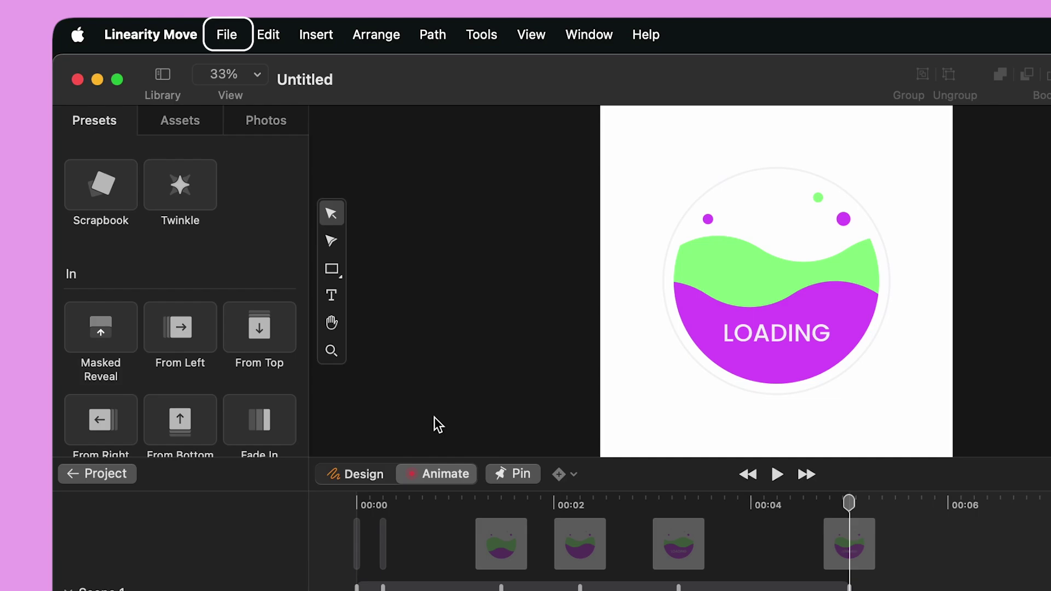
Step: Open File > Export and review the .mp4 format, AVC/H.264 codec and 30 fps frame rate
left_click(227, 39)
left_click(253, 275)
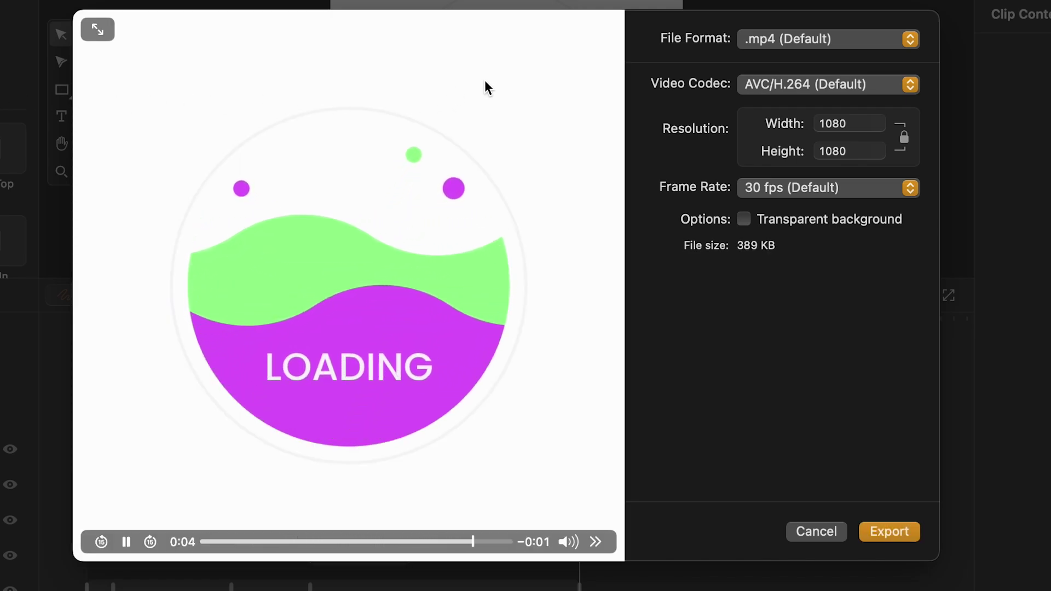
left_click(789, 44)
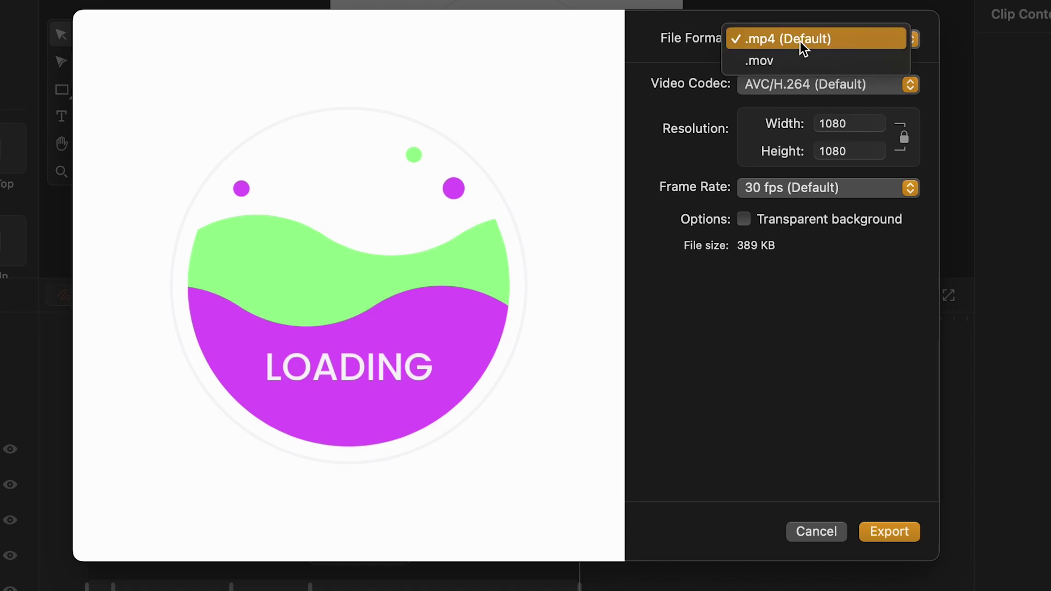
left_click(799, 41)
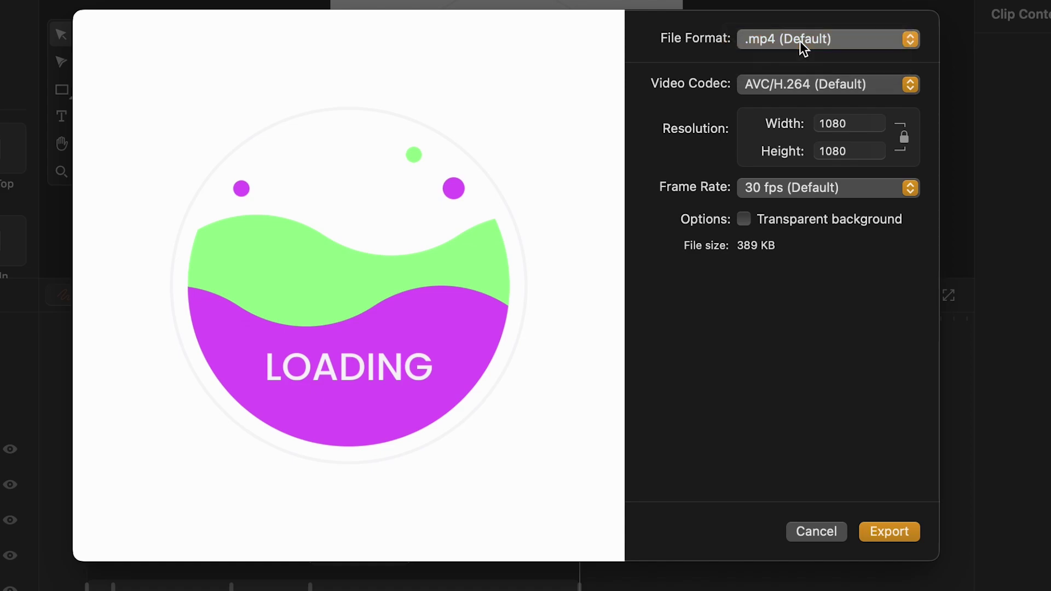
left_click(800, 83)
left_click(802, 86)
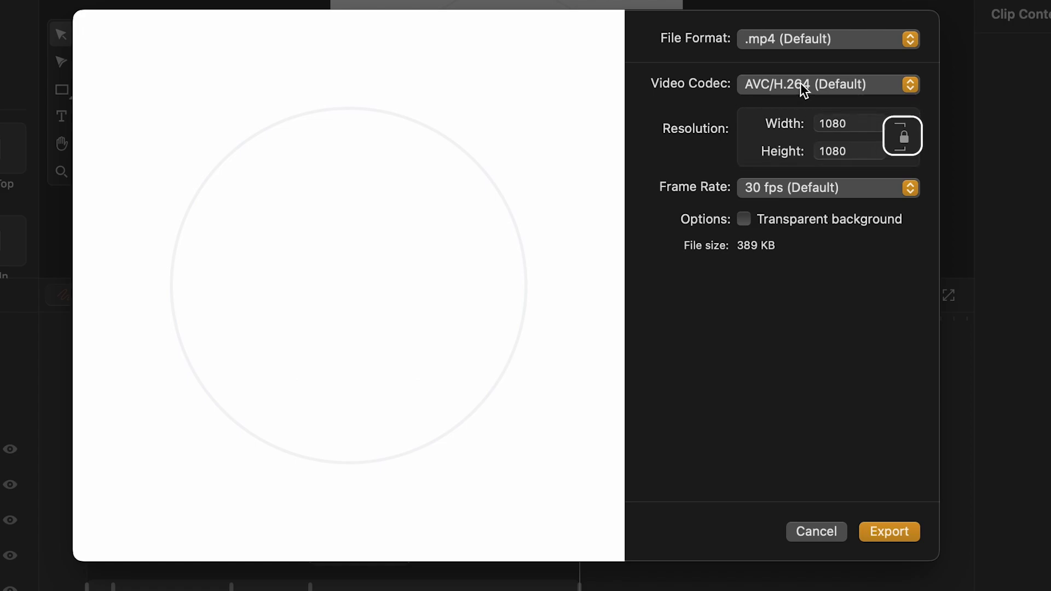
left_click(819, 189)
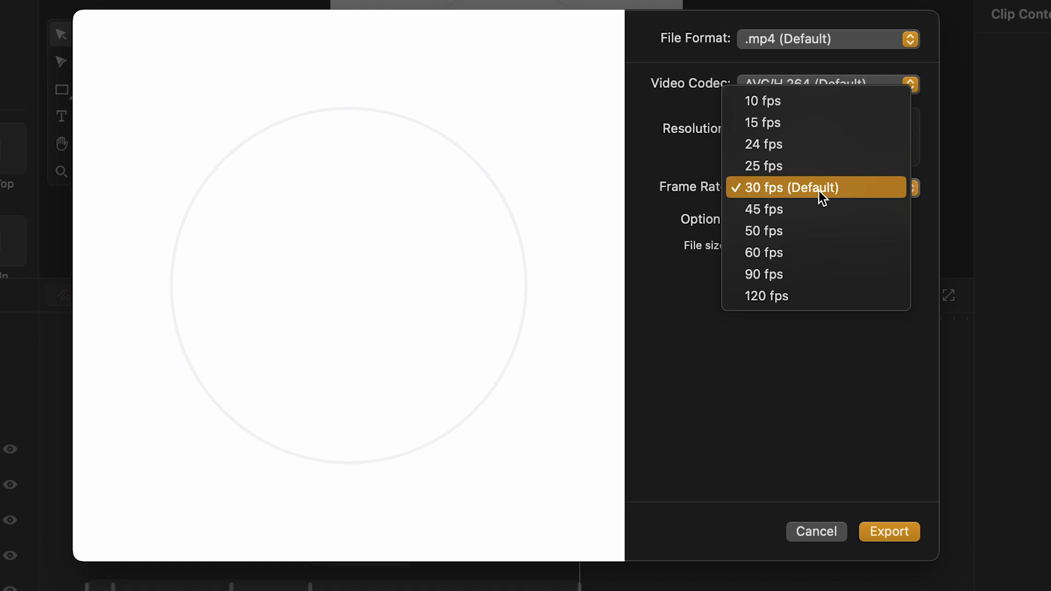
left_click(818, 189)
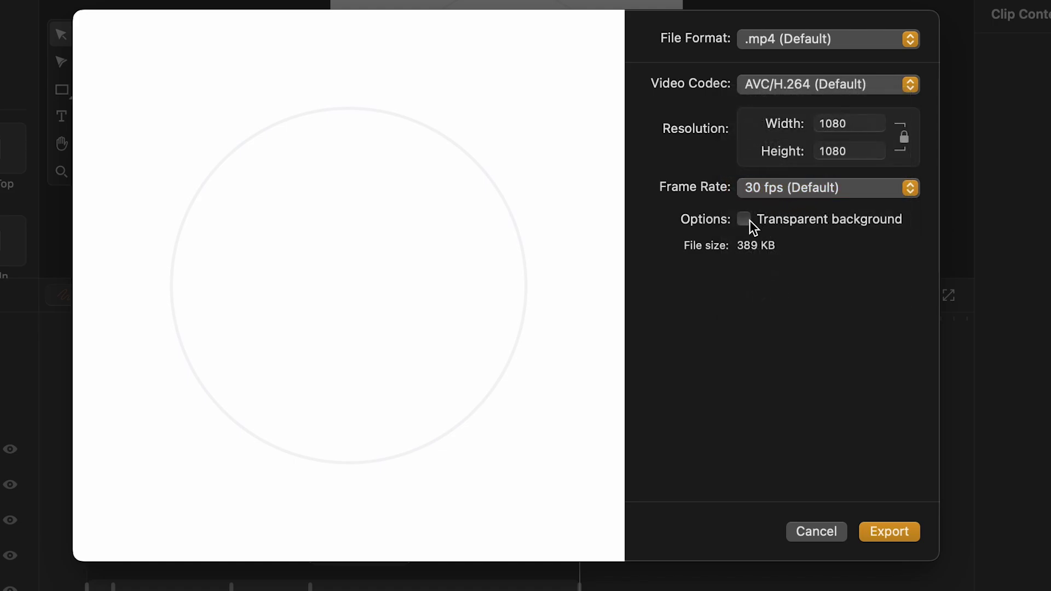
Step: Enable Transparent background so the badge exports as an HEVC .mov of about 501 KB
left_click(743, 219)
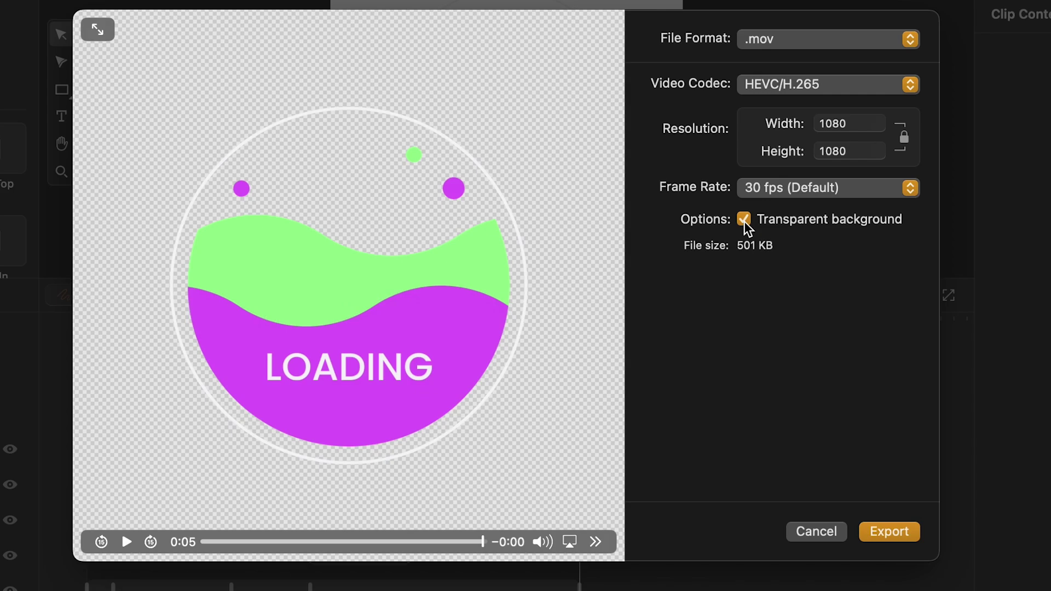
Step: Export the transparent Loading.mov and select it in Finder
left_click(889, 532)
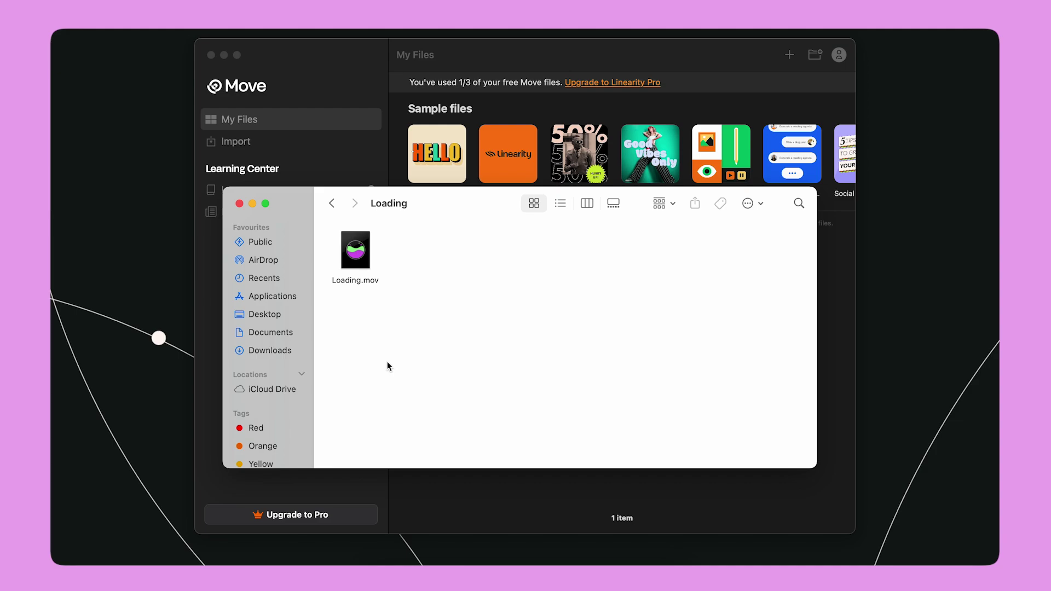
left_click(368, 266)
right_click(368, 267)
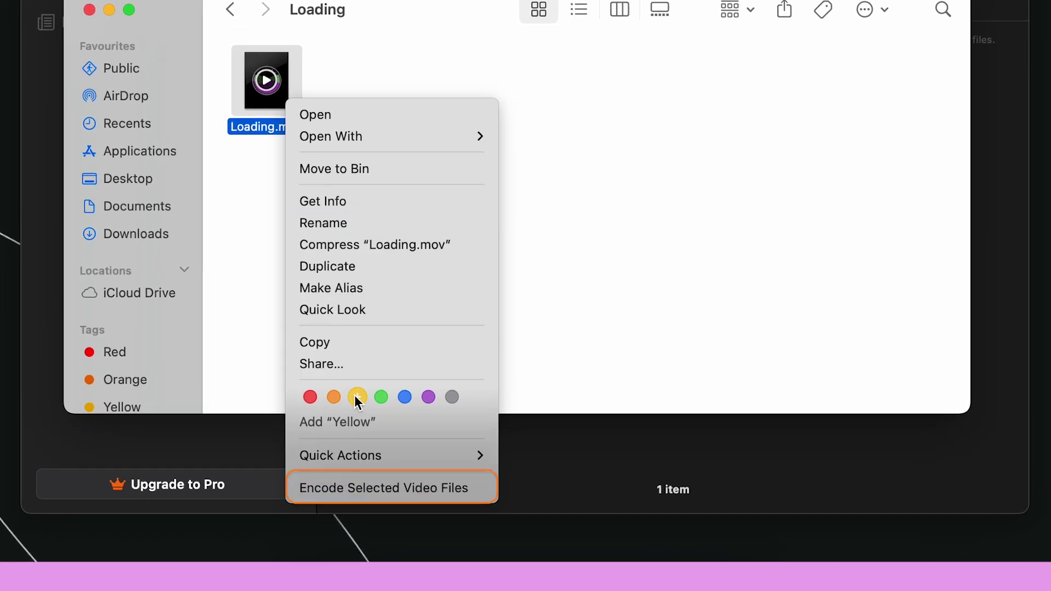
Step: Encode Loading.mov to Apple ProRes with Preserve Transparency, producing Loading-1.mov
left_click(359, 489)
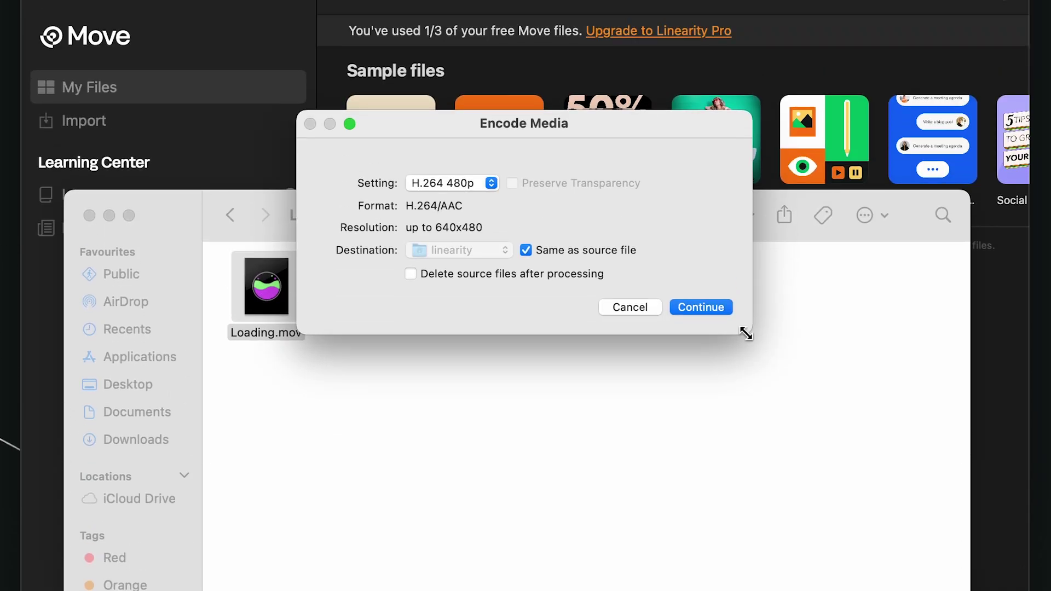
left_click(480, 186)
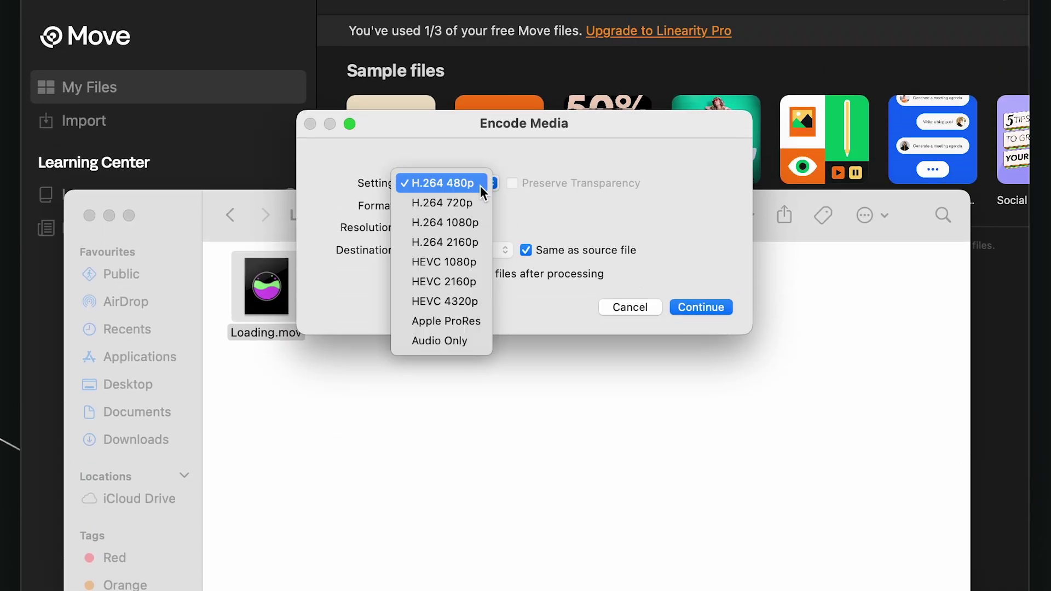
left_click(485, 321)
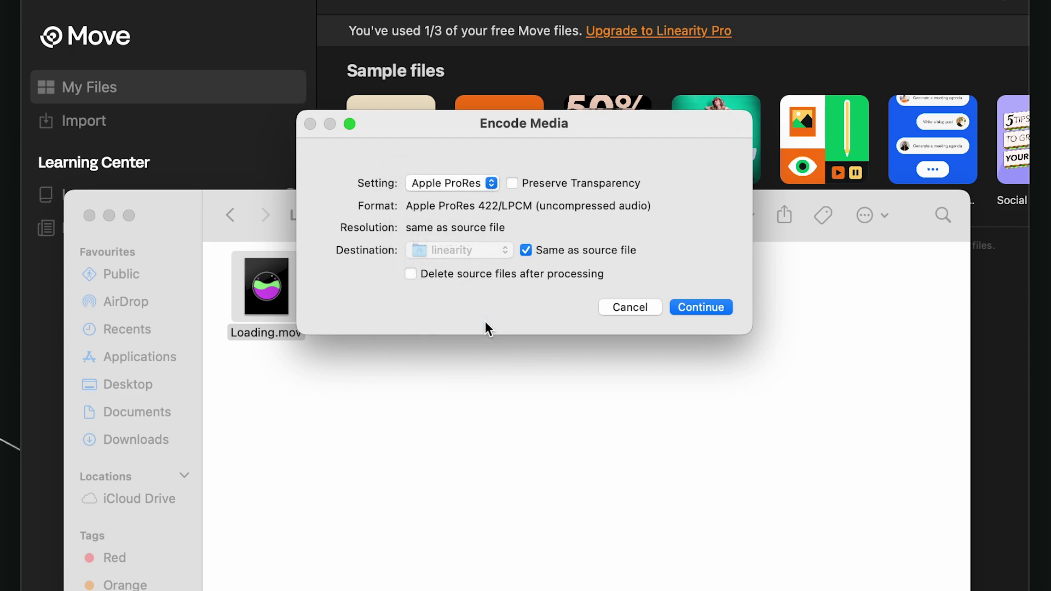
left_click(513, 184)
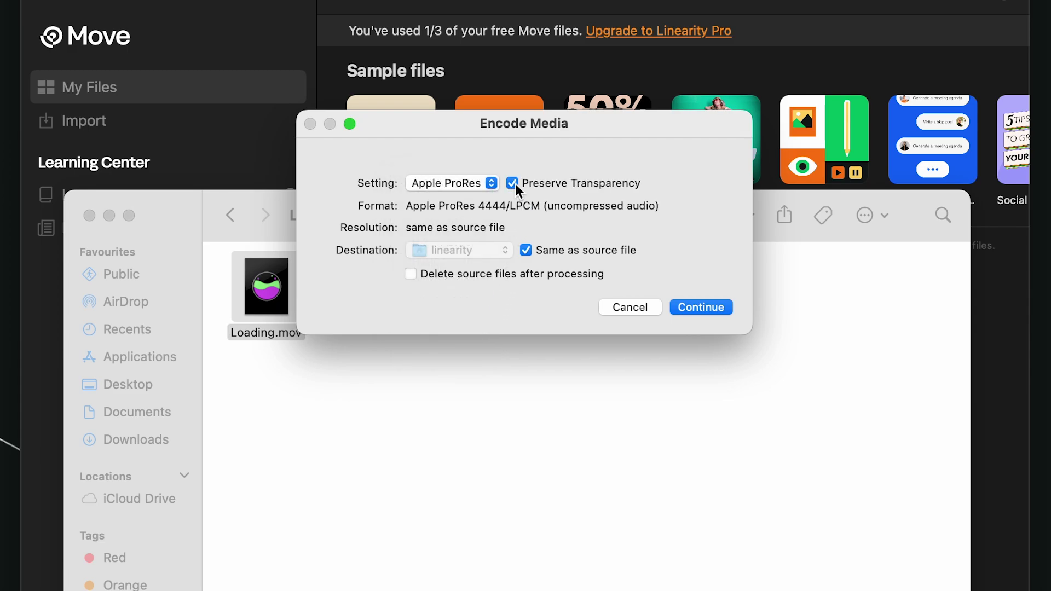
left_click(688, 301)
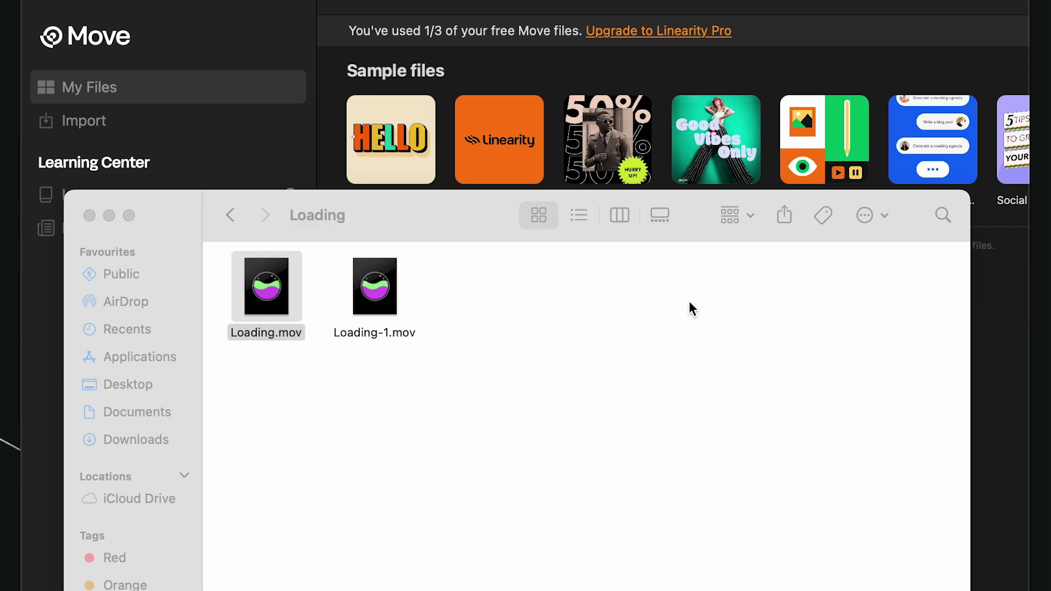
left_click(398, 331)
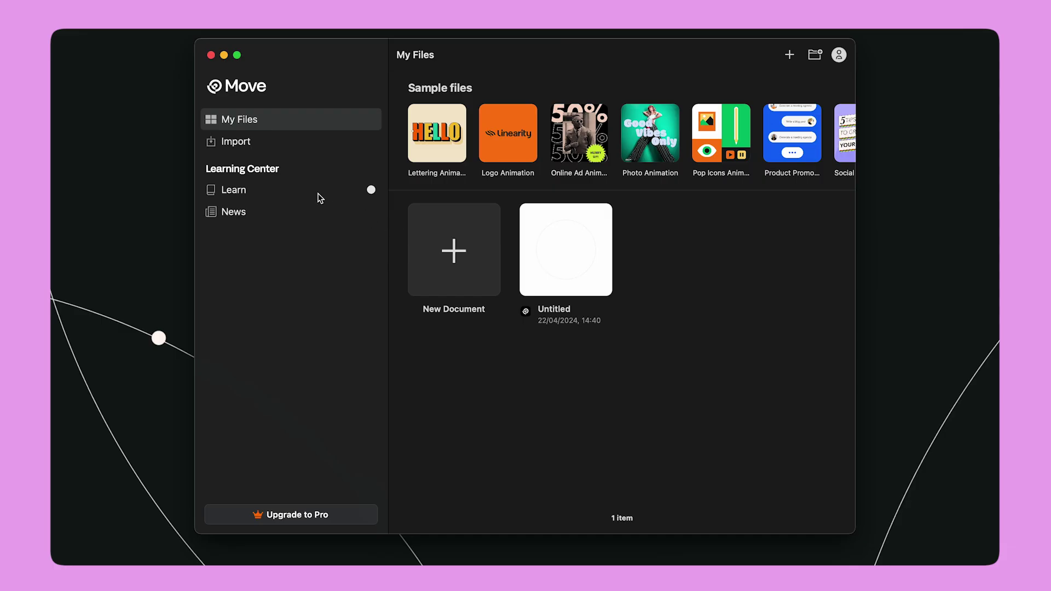
Step: Show the Learn page and browse down past the user guides to Quick Tips and What's New
left_click(303, 193)
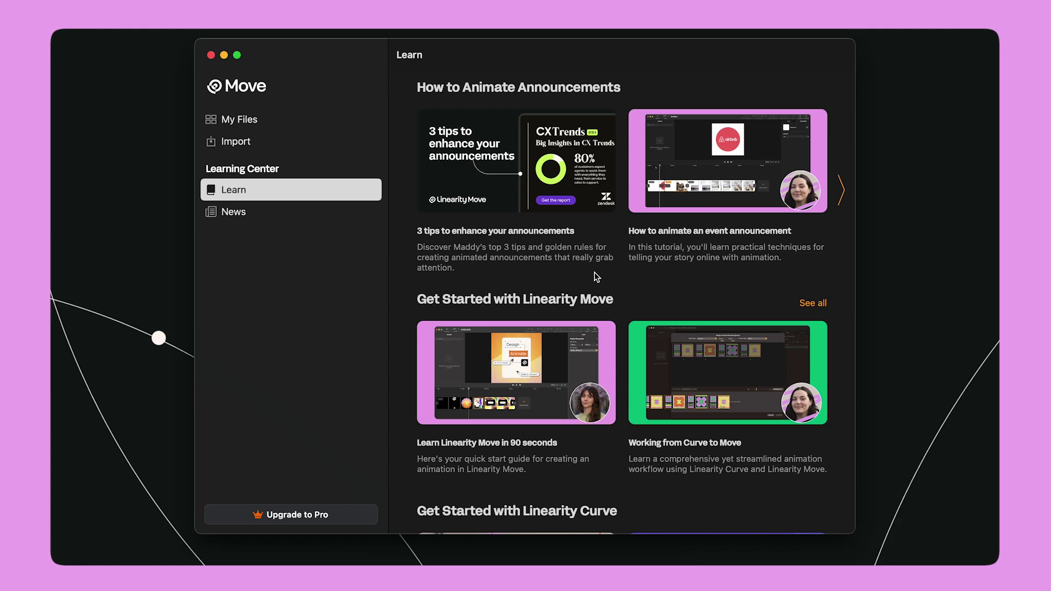
scroll(597, 281, "down", 4)
scroll(596, 280, "down", 9)
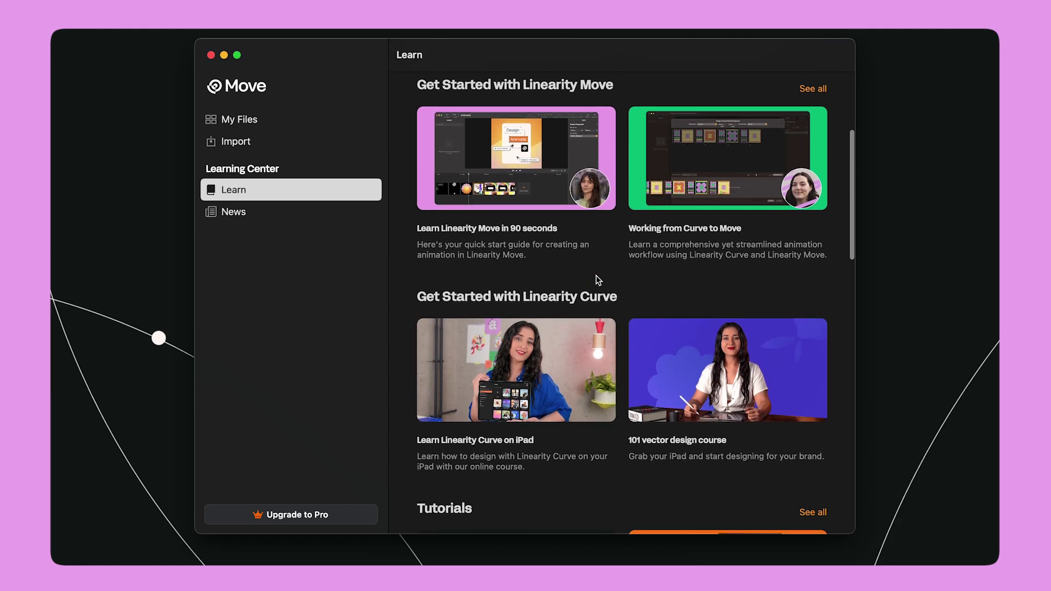
scroll(597, 281, "down", 7)
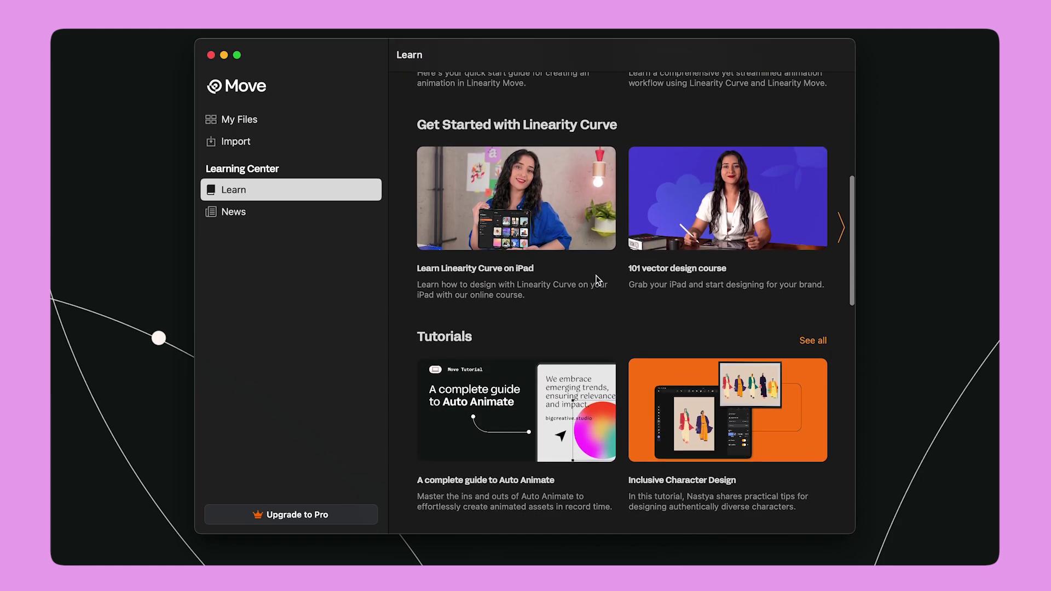
scroll(597, 280, "down", 8)
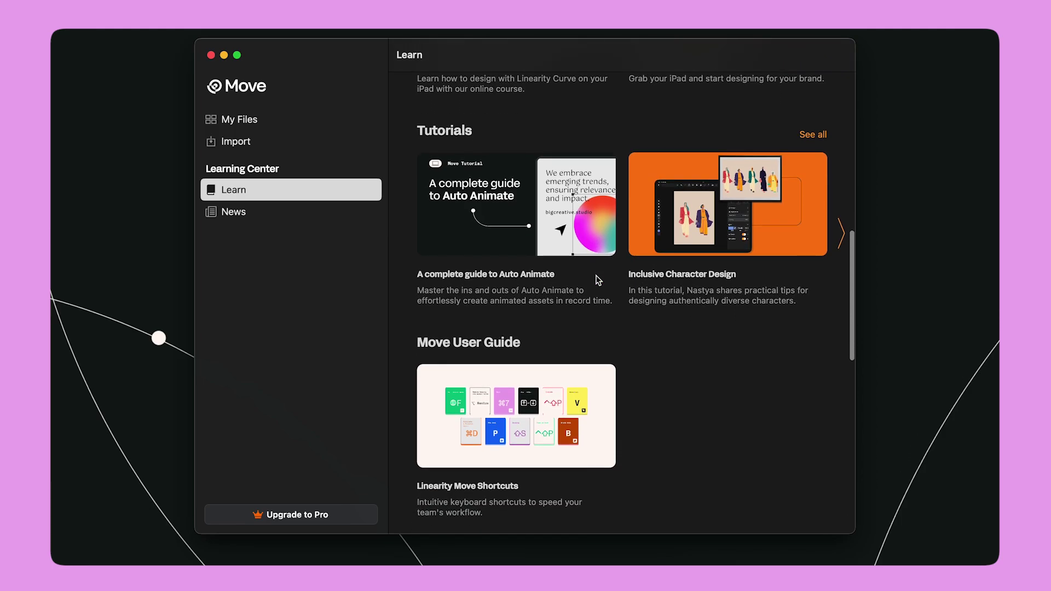
scroll(598, 280, "down", 13)
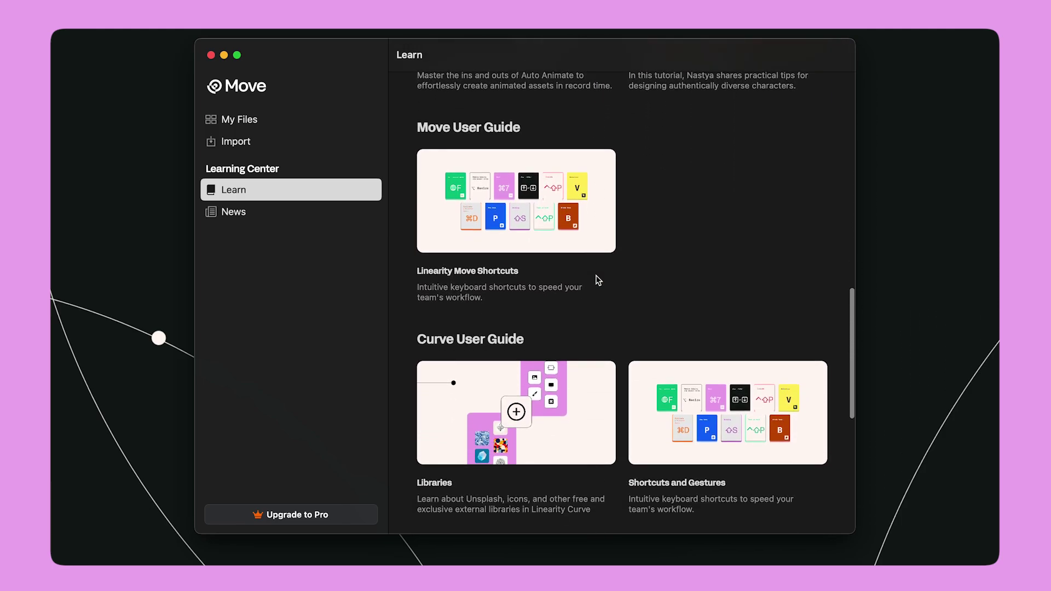
scroll(598, 280, "down", 5)
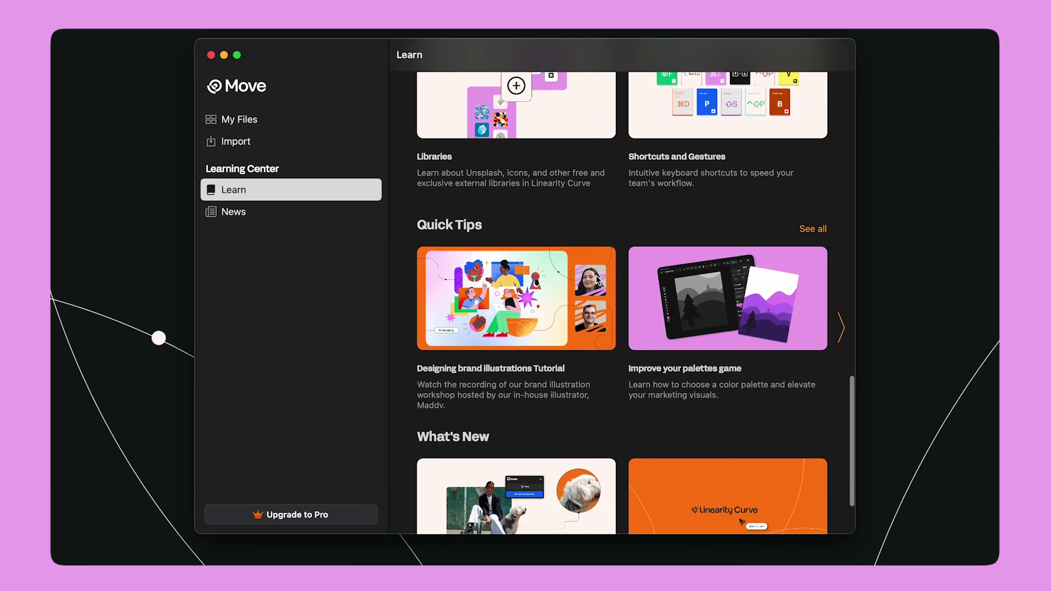